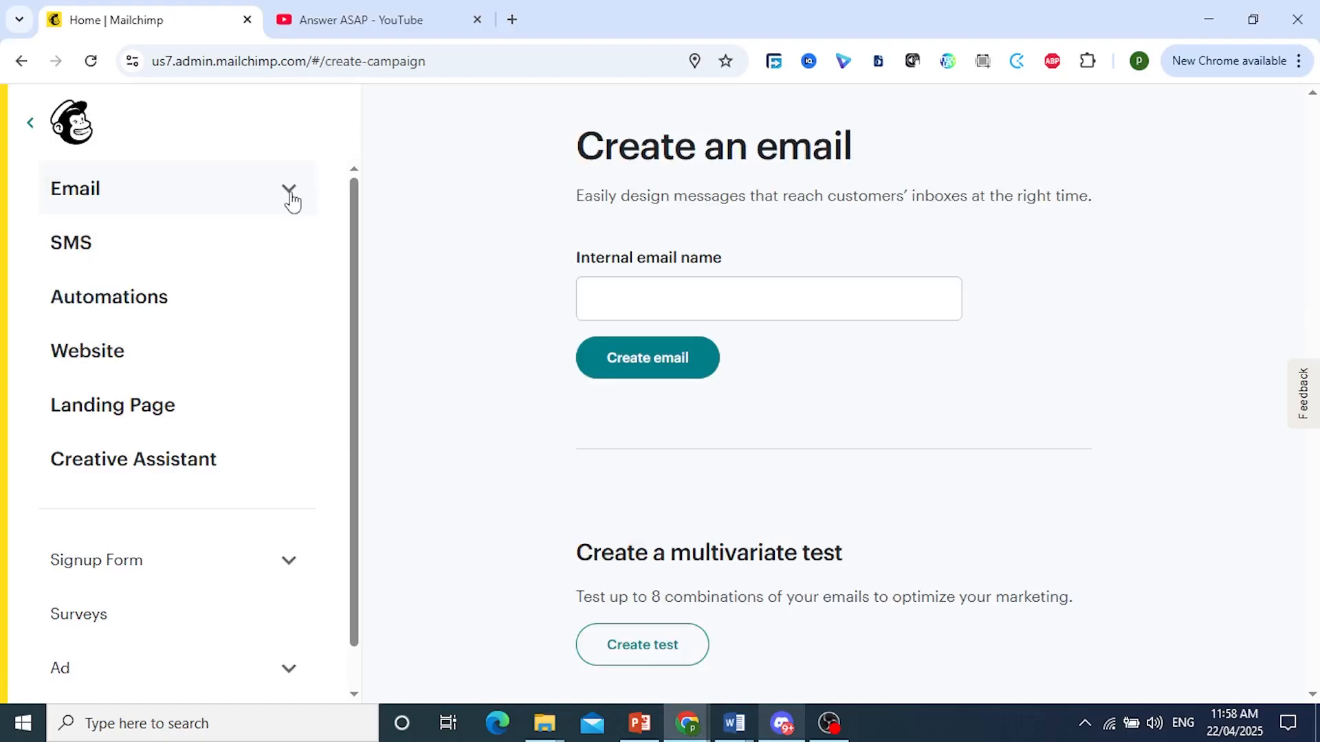
Start a new email template from the predesigned template gallery
{"action": "left_click", "coordinate": [289, 200]}
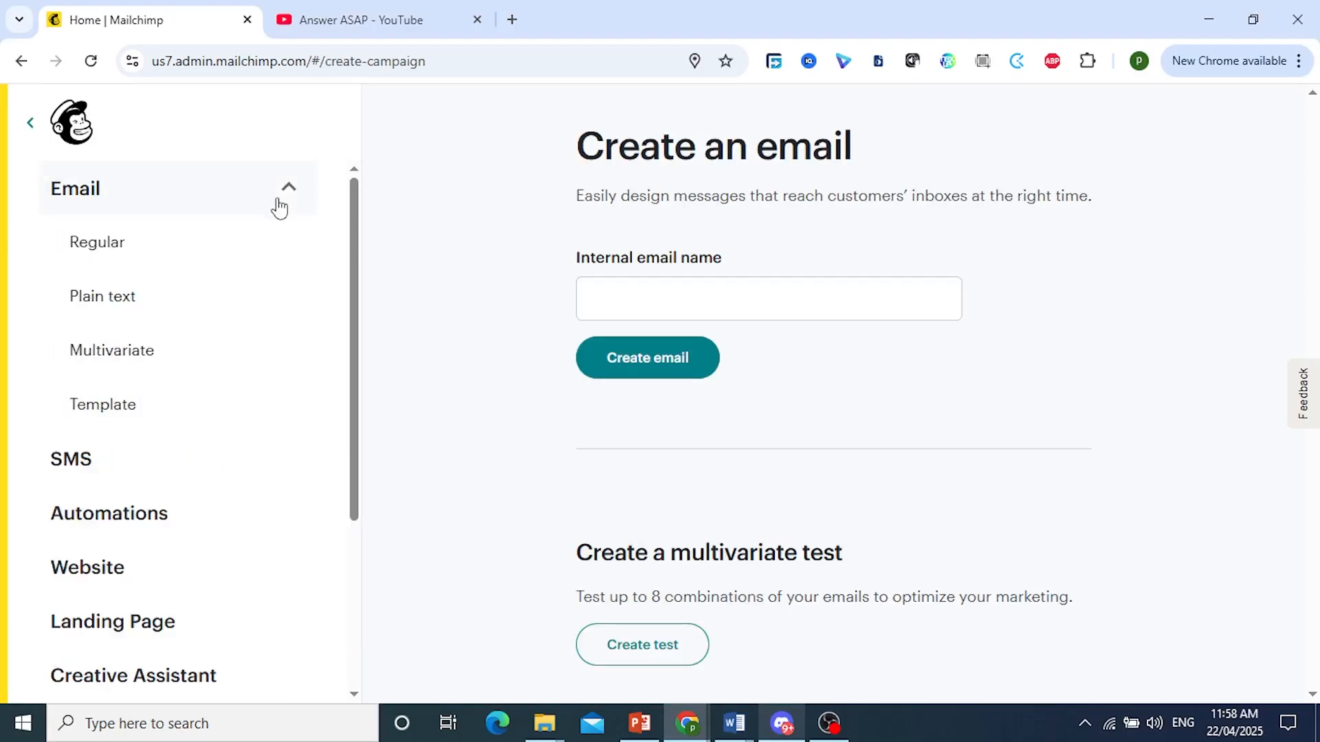
{"action": "left_click", "coordinate": [105, 411]}
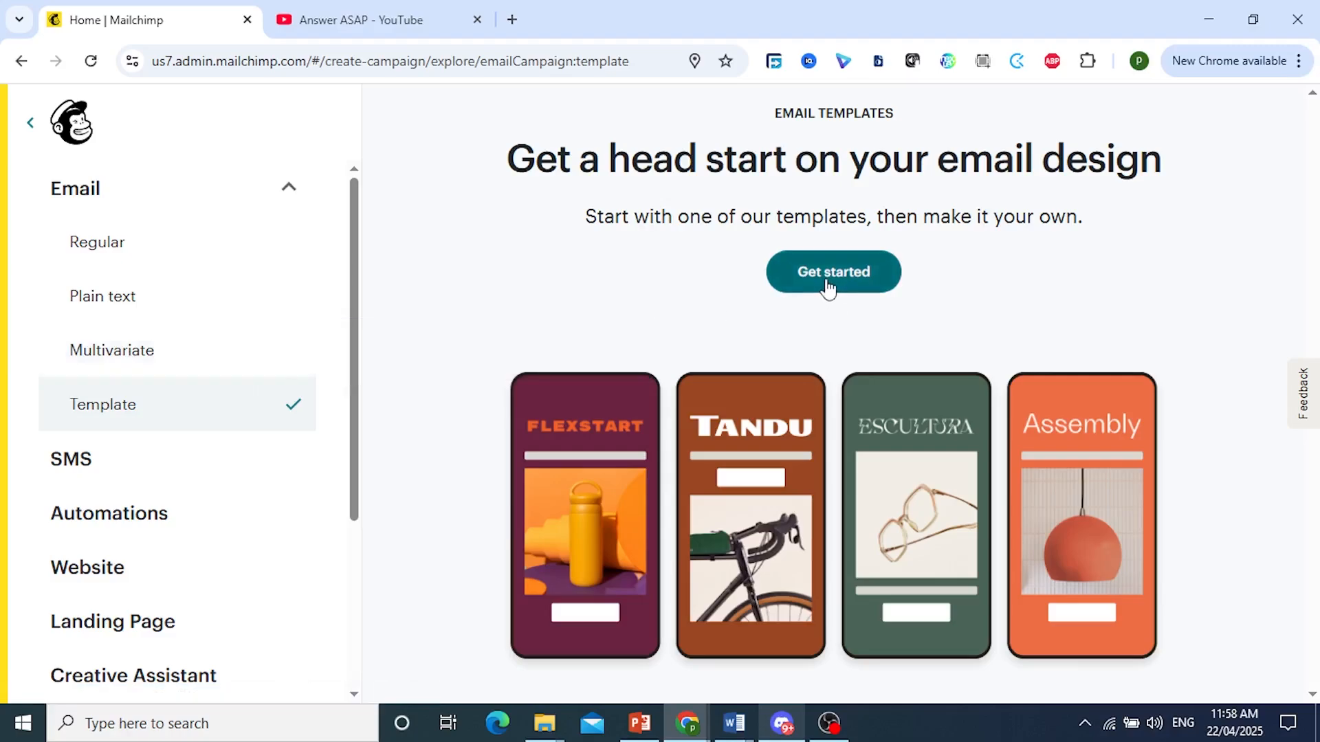
{"action": "left_click", "coordinate": [828, 283]}
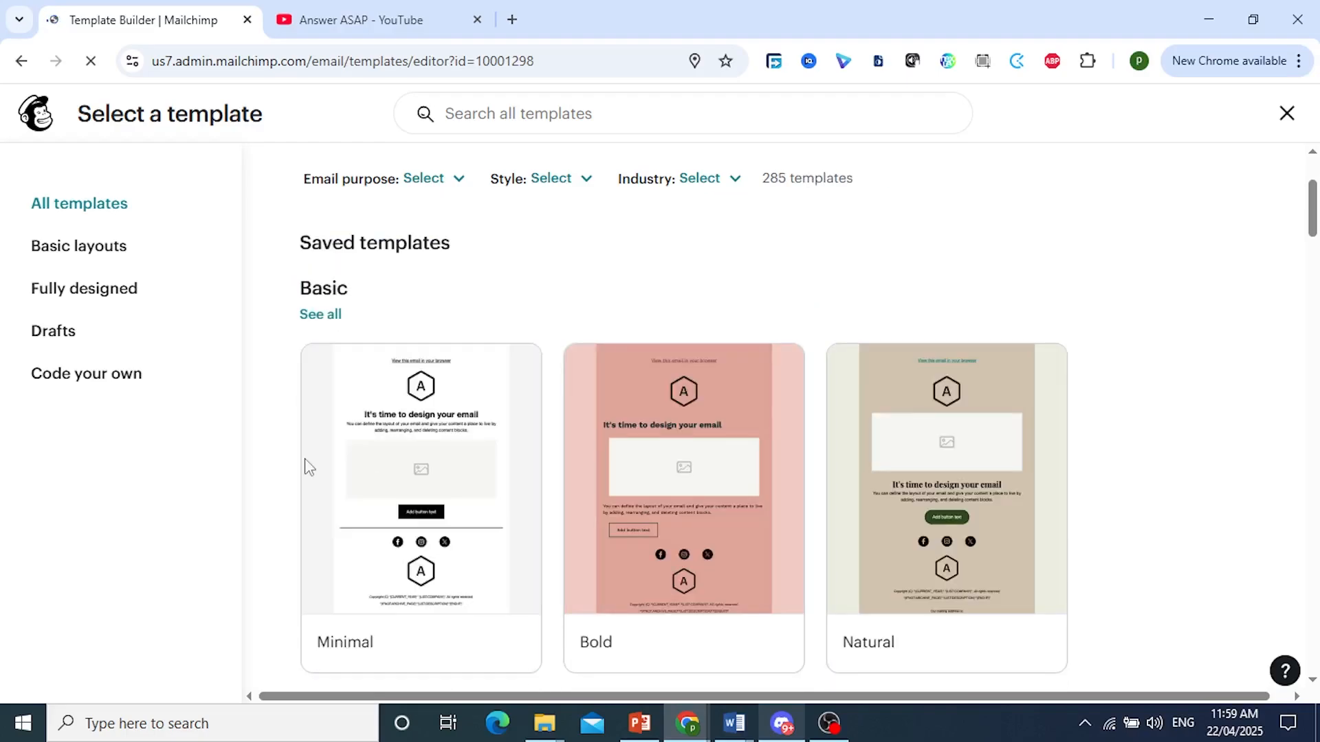
Apply the Welcome template from the basic layouts and save it under the name AnswerAsap
{"action": "scroll", "coordinate": [382, 460], "scroll_direction": "down", "scroll_amount": 3}
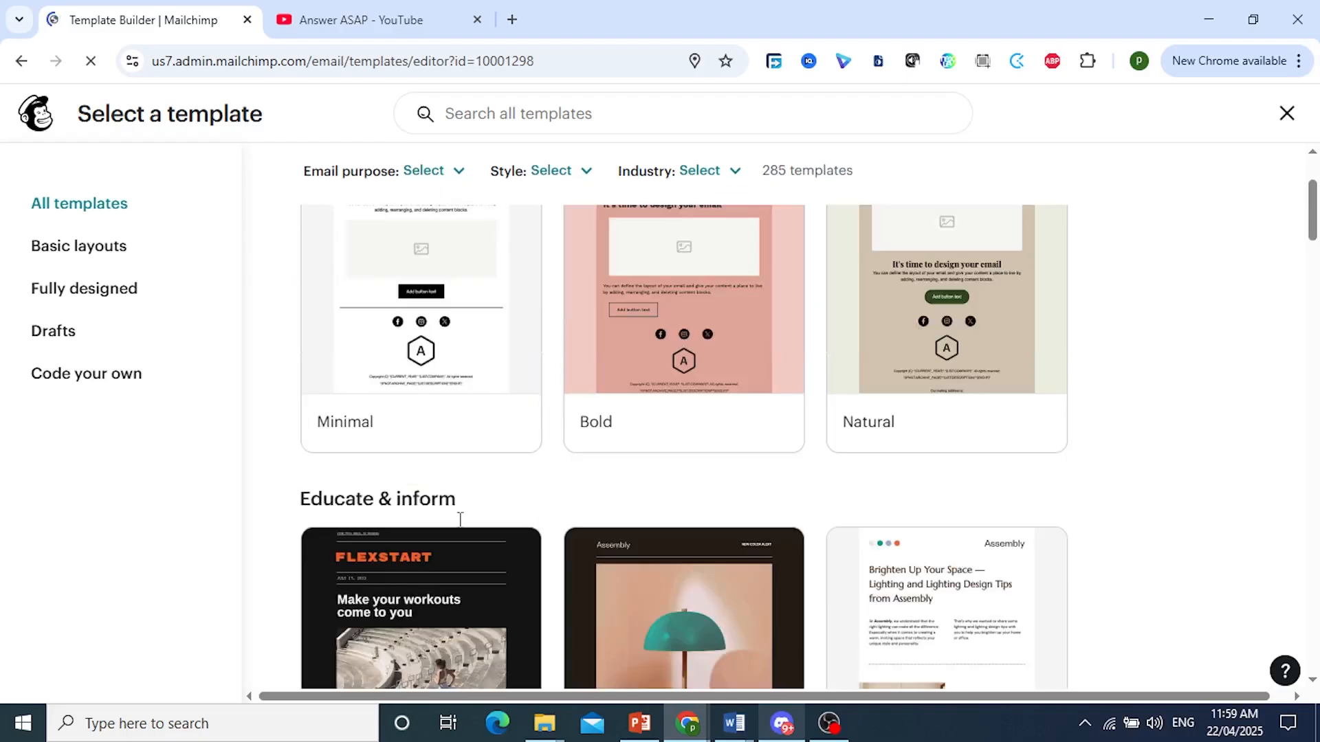
{"action": "scroll", "coordinate": [350, 313], "scroll_direction": "up", "scroll_amount": 3}
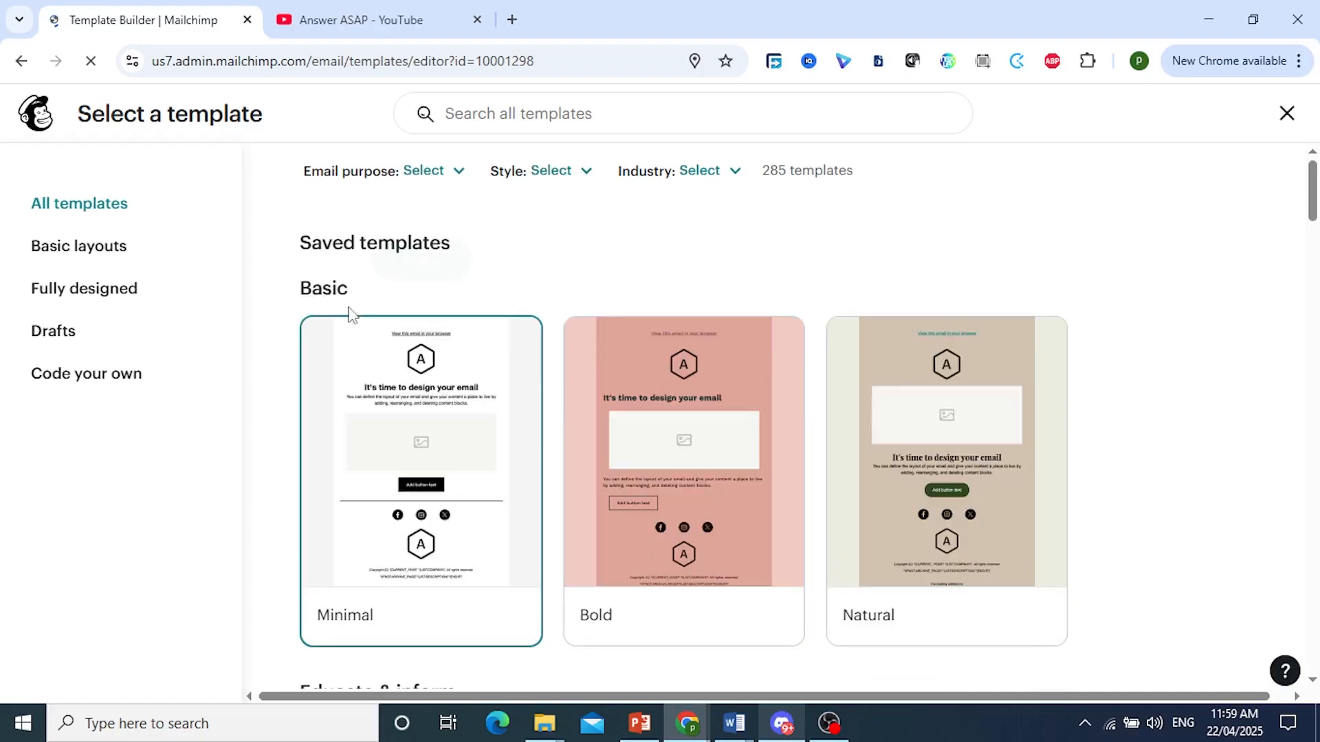
{"action": "mouse_move", "coordinate": [509, 475]}
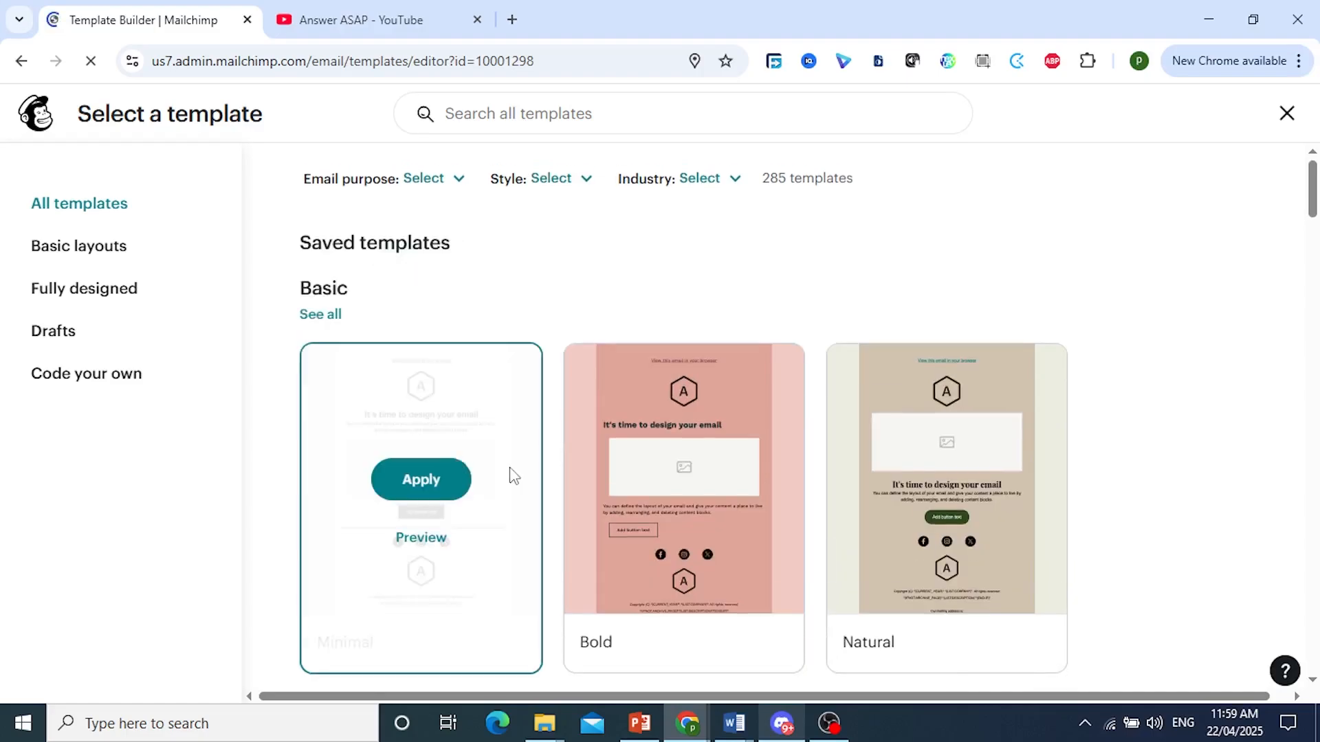
{"action": "scroll", "coordinate": [866, 497], "scroll_direction": "down", "scroll_amount": 5}
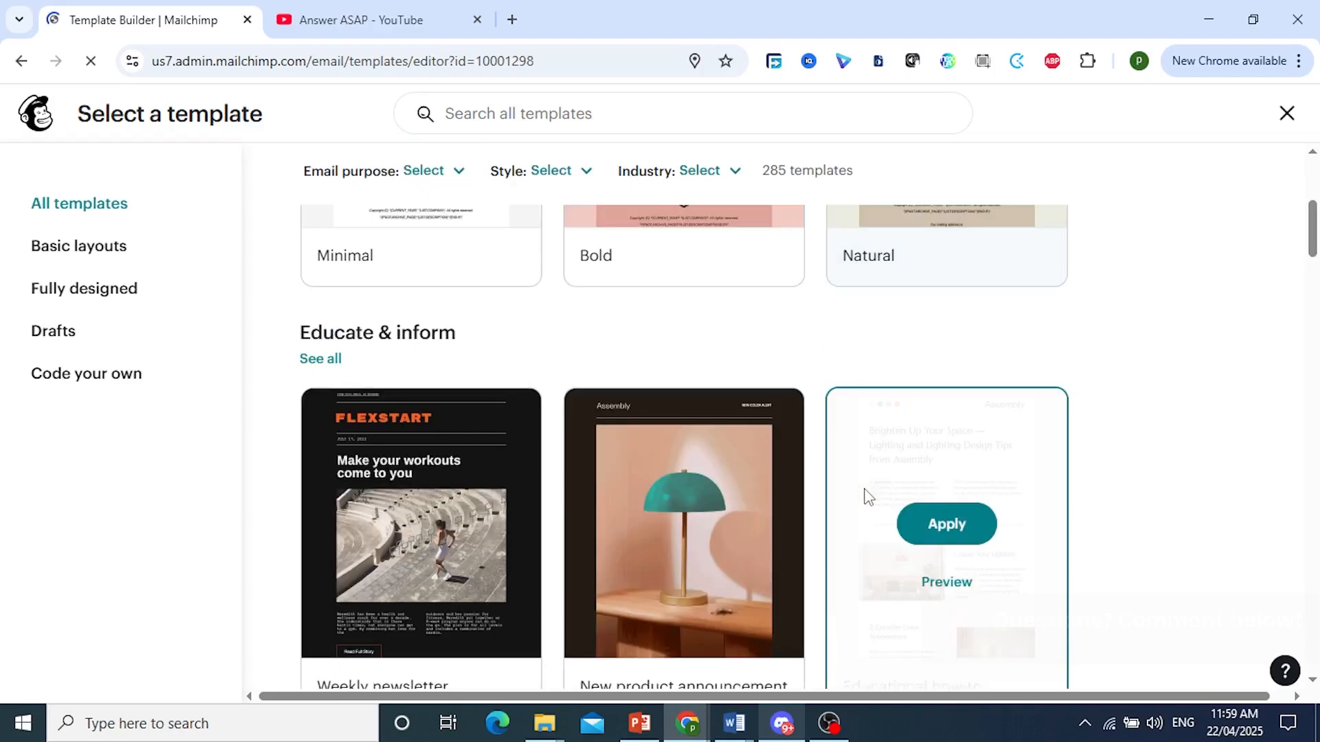
{"action": "scroll", "coordinate": [868, 497], "scroll_direction": "down", "scroll_amount": 5}
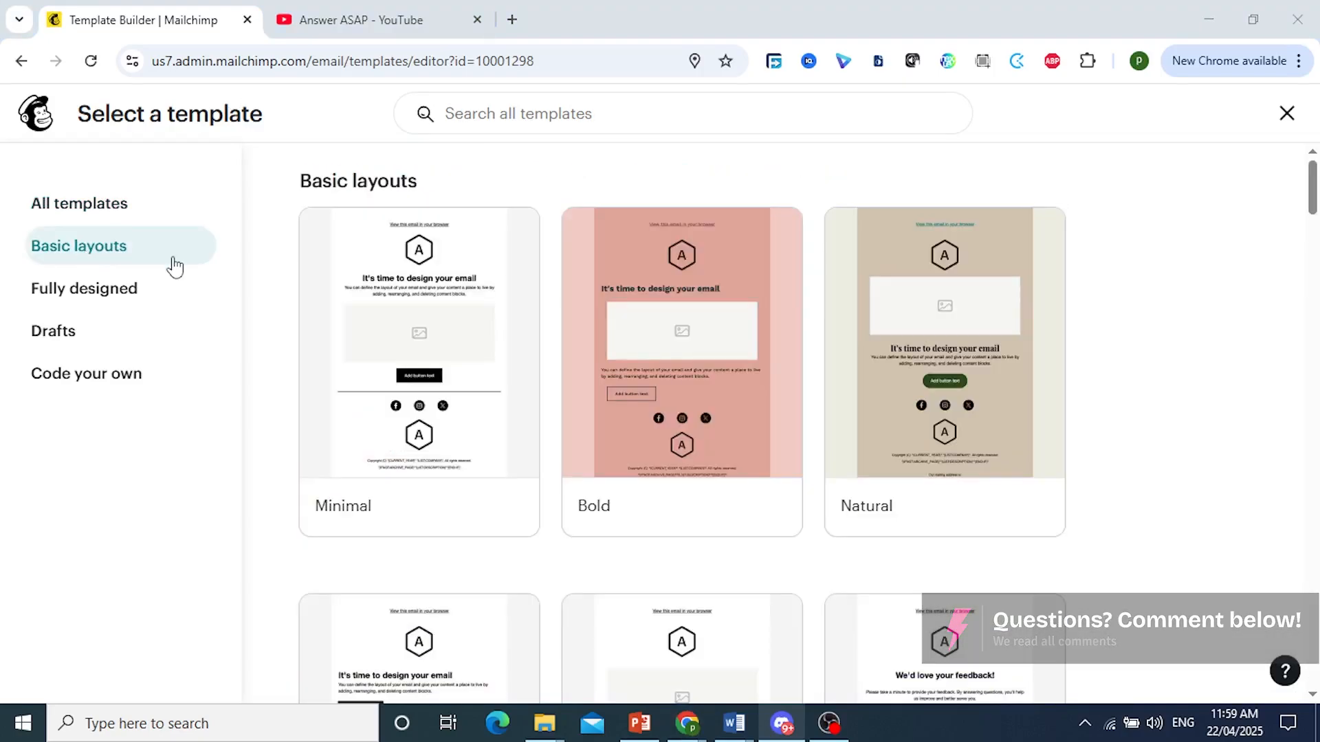
{"action": "scroll", "coordinate": [677, 351], "scroll_direction": "down", "scroll_amount": 7}
{"action": "scroll", "coordinate": [677, 352], "scroll_direction": "down", "scroll_amount": 8}
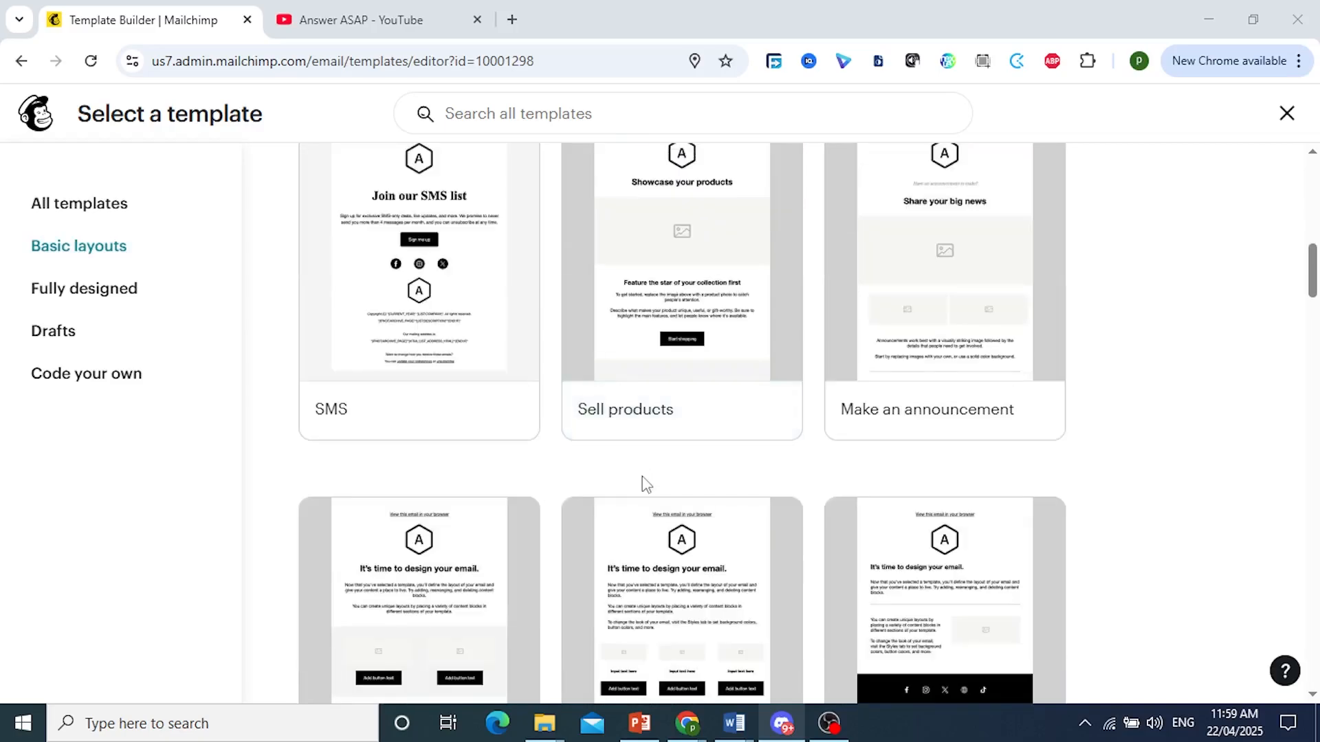
{"action": "scroll", "coordinate": [670, 412], "scroll_direction": "down", "scroll_amount": 3}
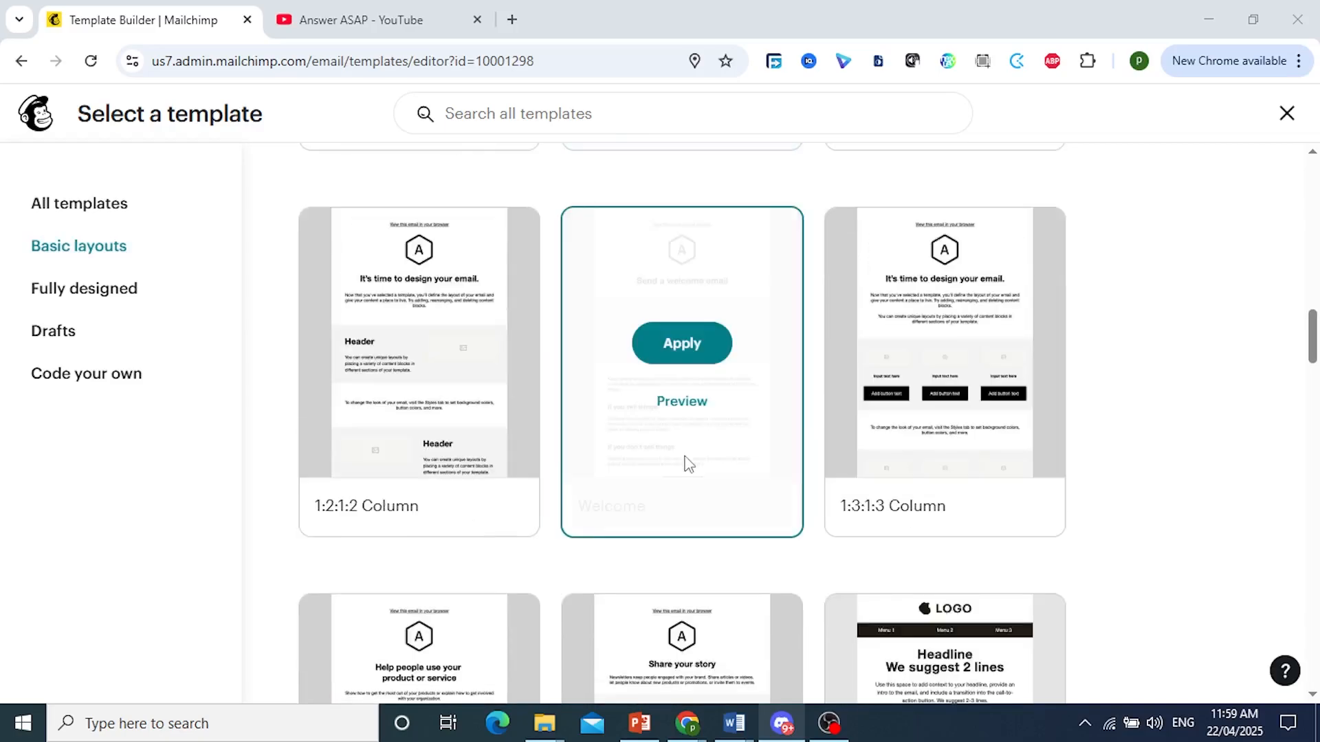
{"action": "left_click", "coordinate": [688, 354]}
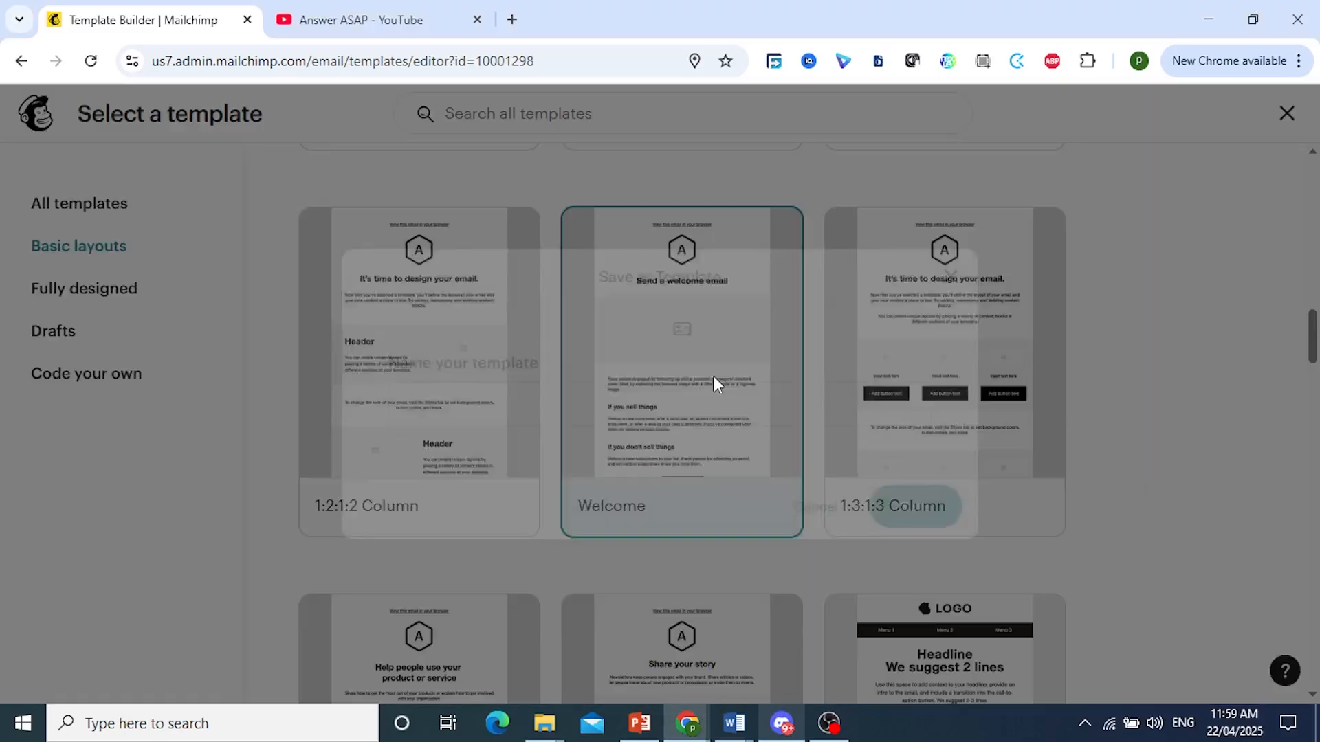
{"action": "left_click", "coordinate": [546, 403]}
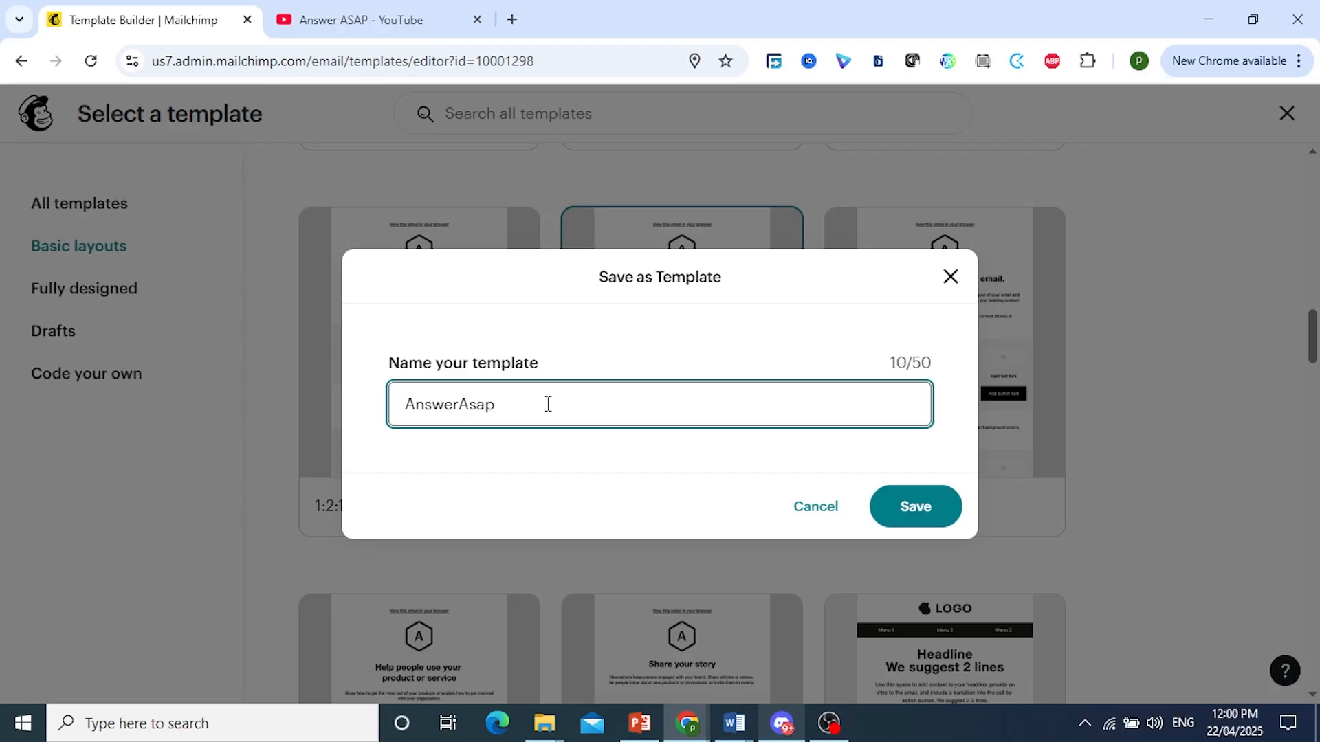
{"action": "left_click", "coordinate": [914, 517]}
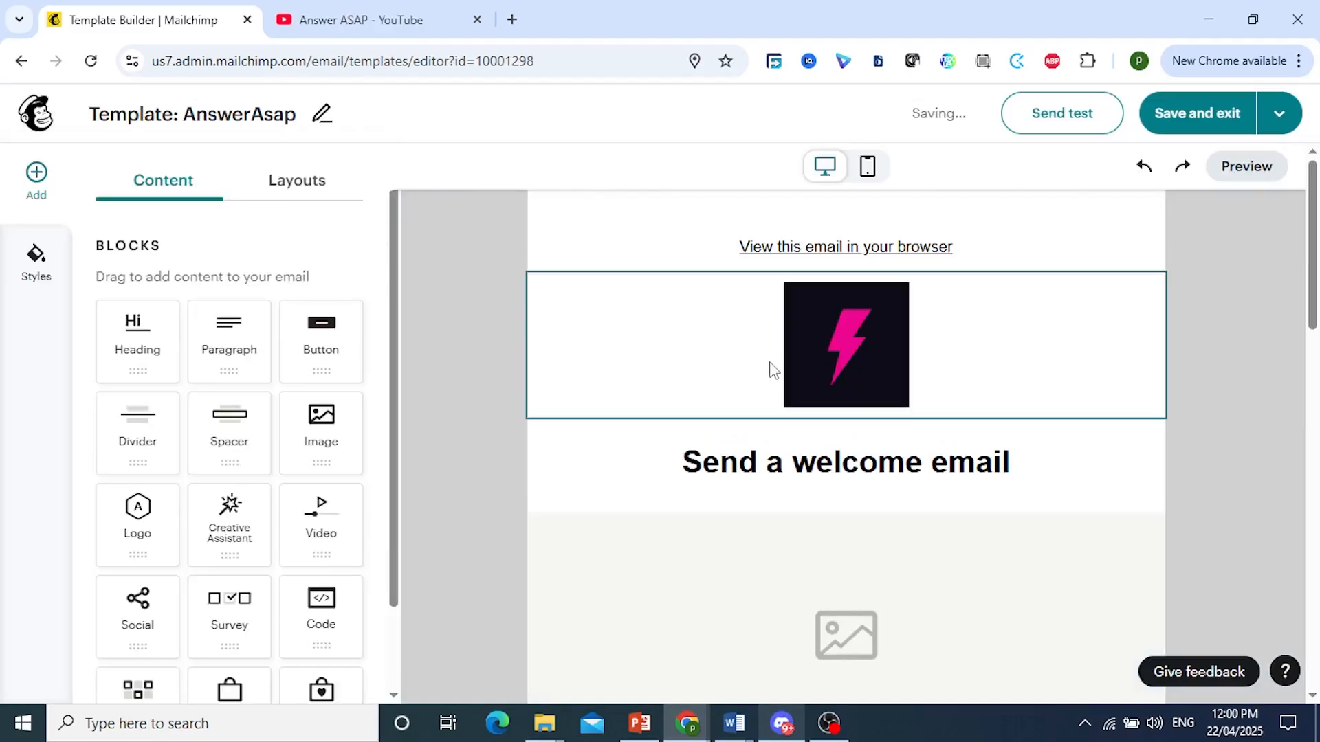
Review the header logo block's content settings and the logo collection in the Brand Kit
{"action": "left_click", "coordinate": [838, 361]}
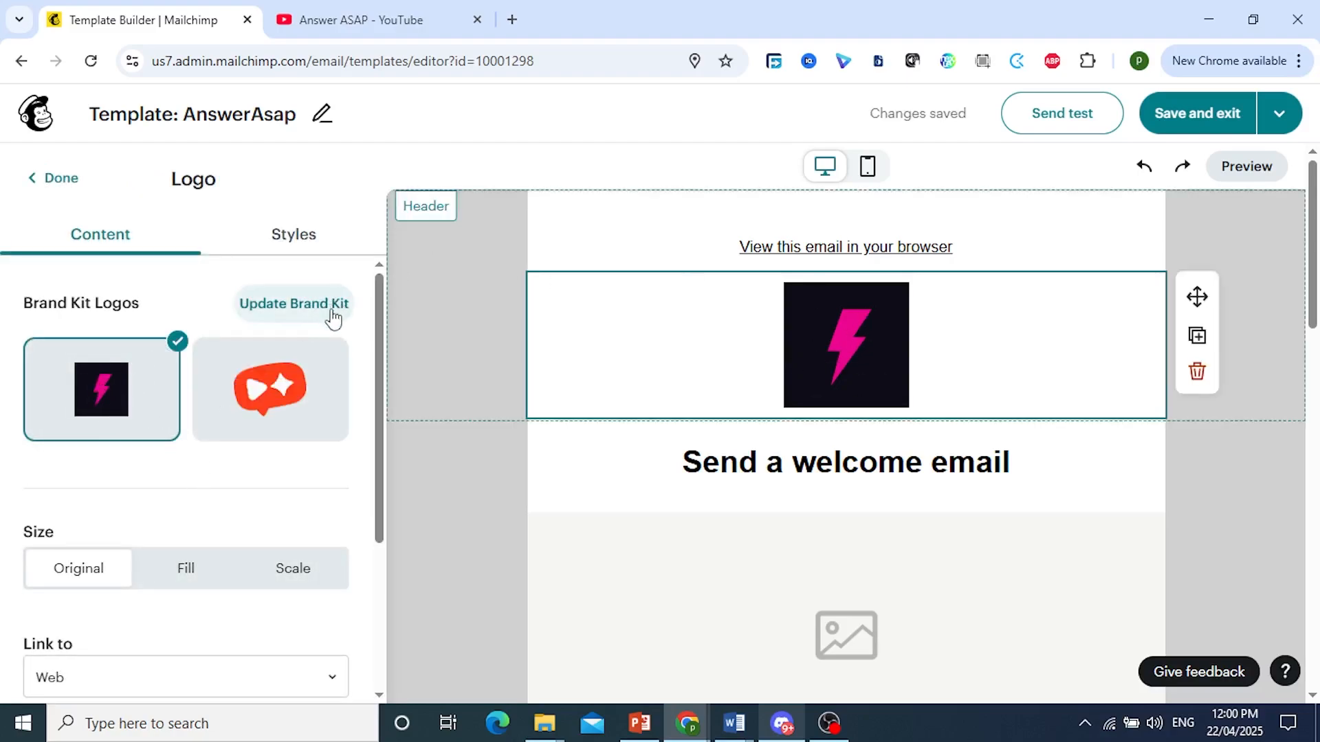
{"action": "scroll", "coordinate": [141, 468], "scroll_direction": "down", "scroll_amount": 4}
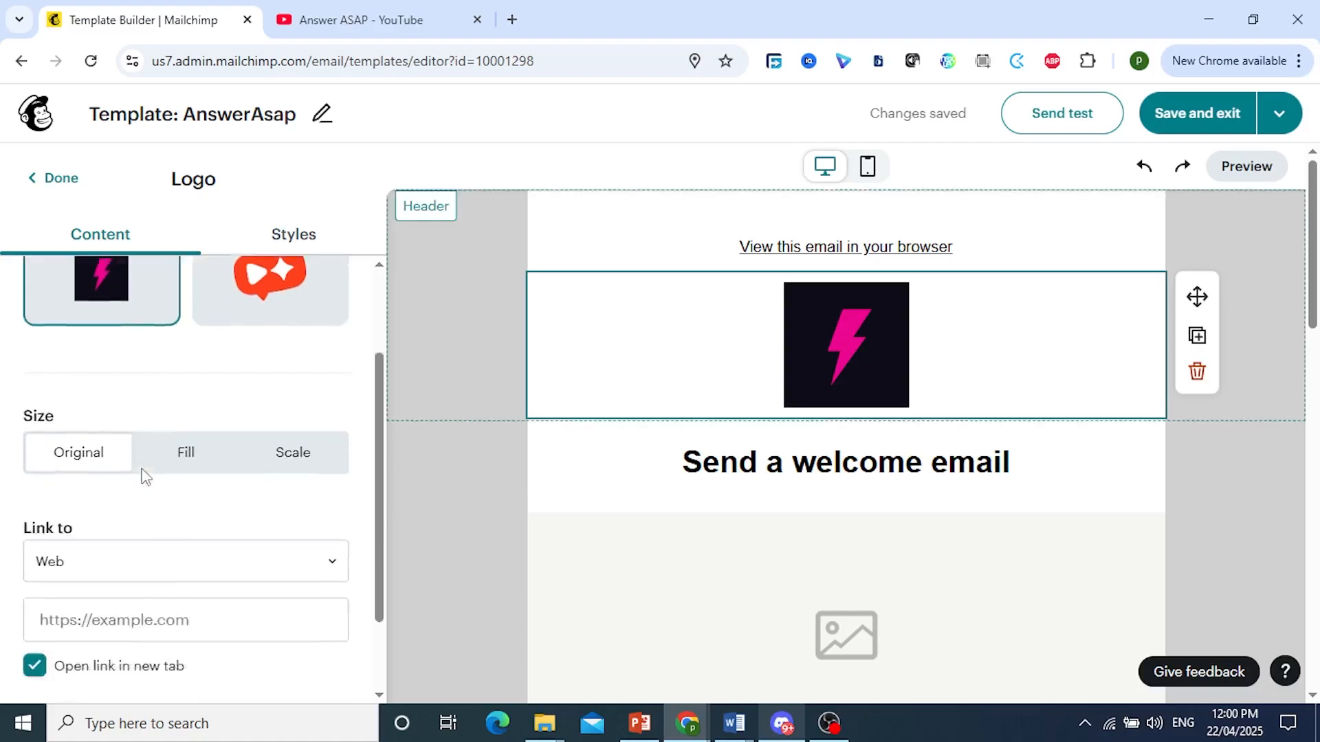
{"action": "scroll", "coordinate": [163, 465], "scroll_direction": "up", "scroll_amount": 4}
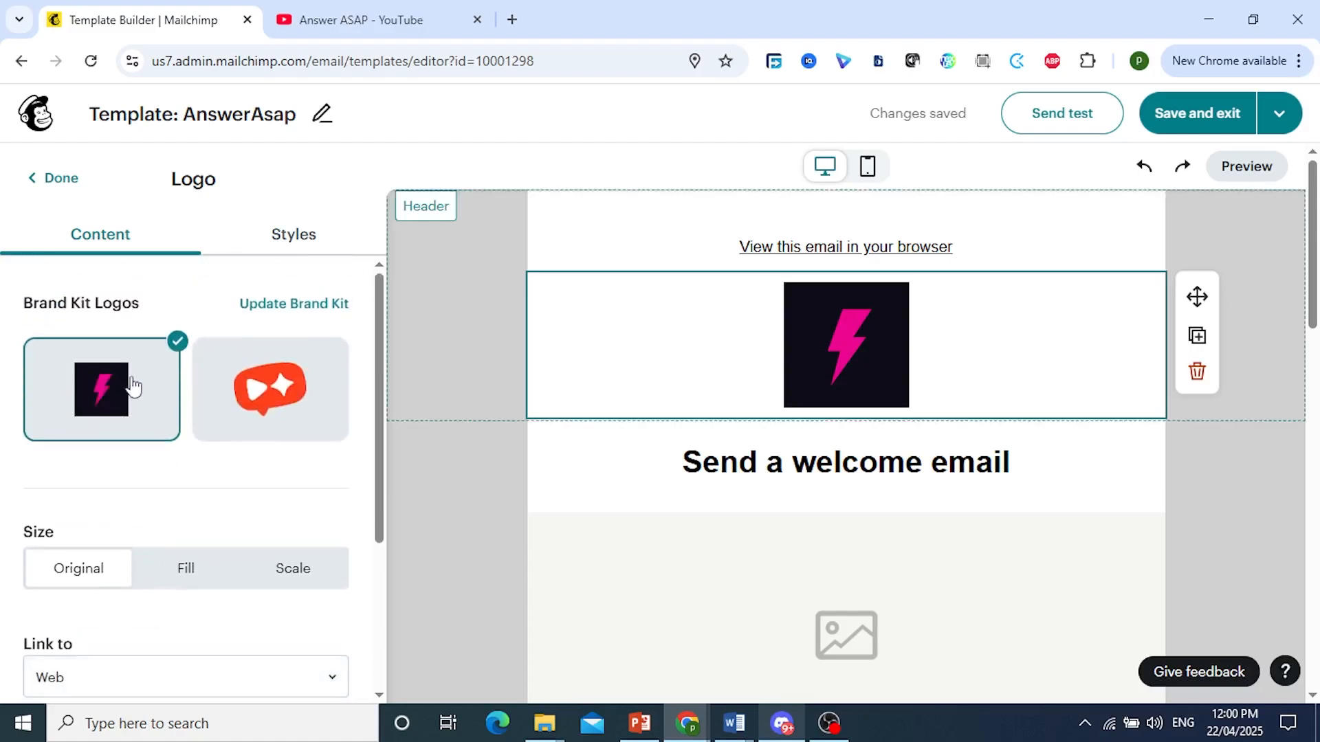
{"action": "left_click", "coordinate": [310, 313]}
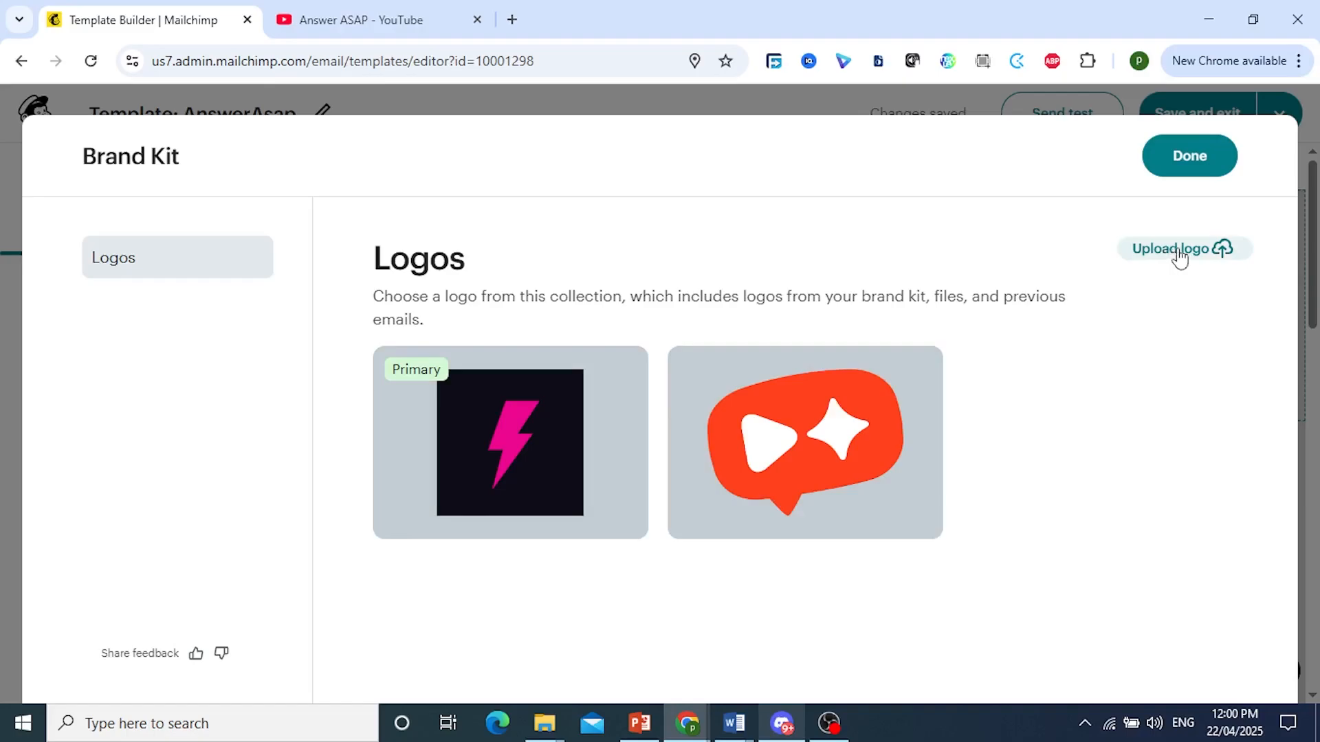
{"action": "left_click", "coordinate": [1192, 164]}
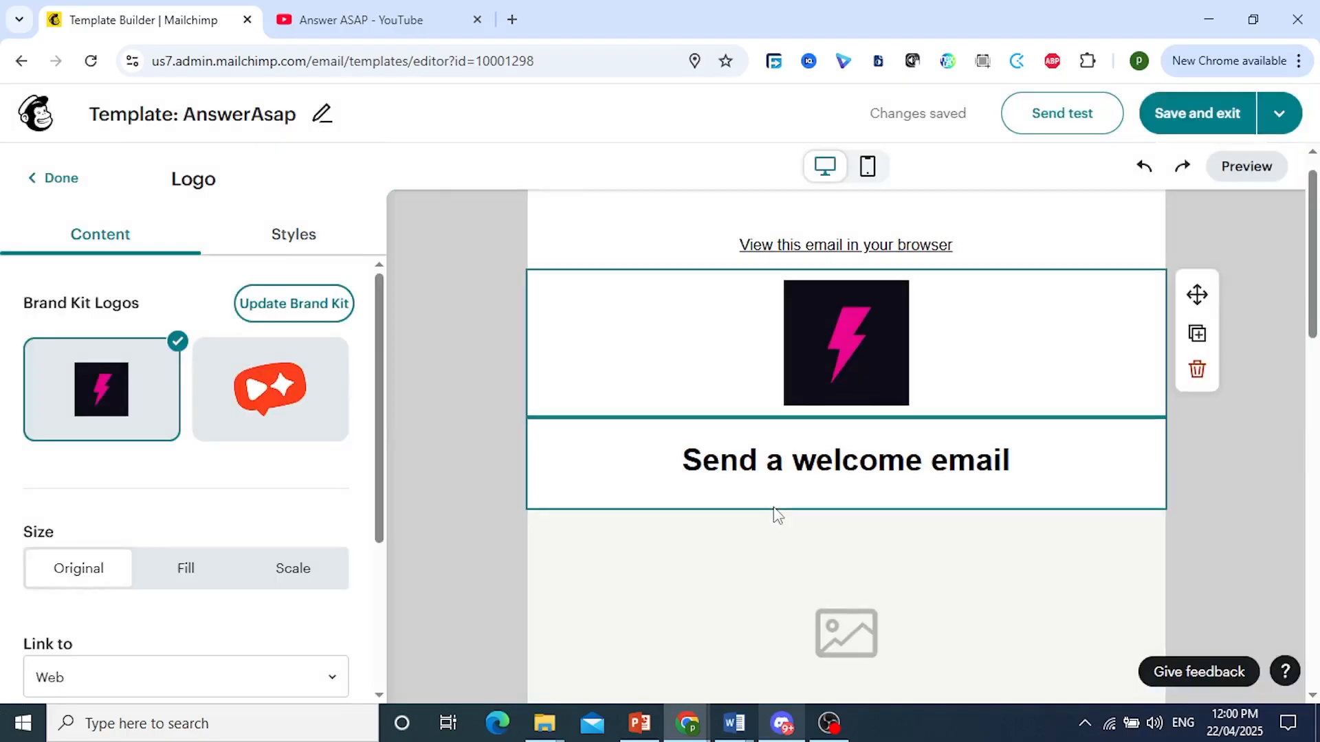
{"action": "left_click", "coordinate": [59, 177]}
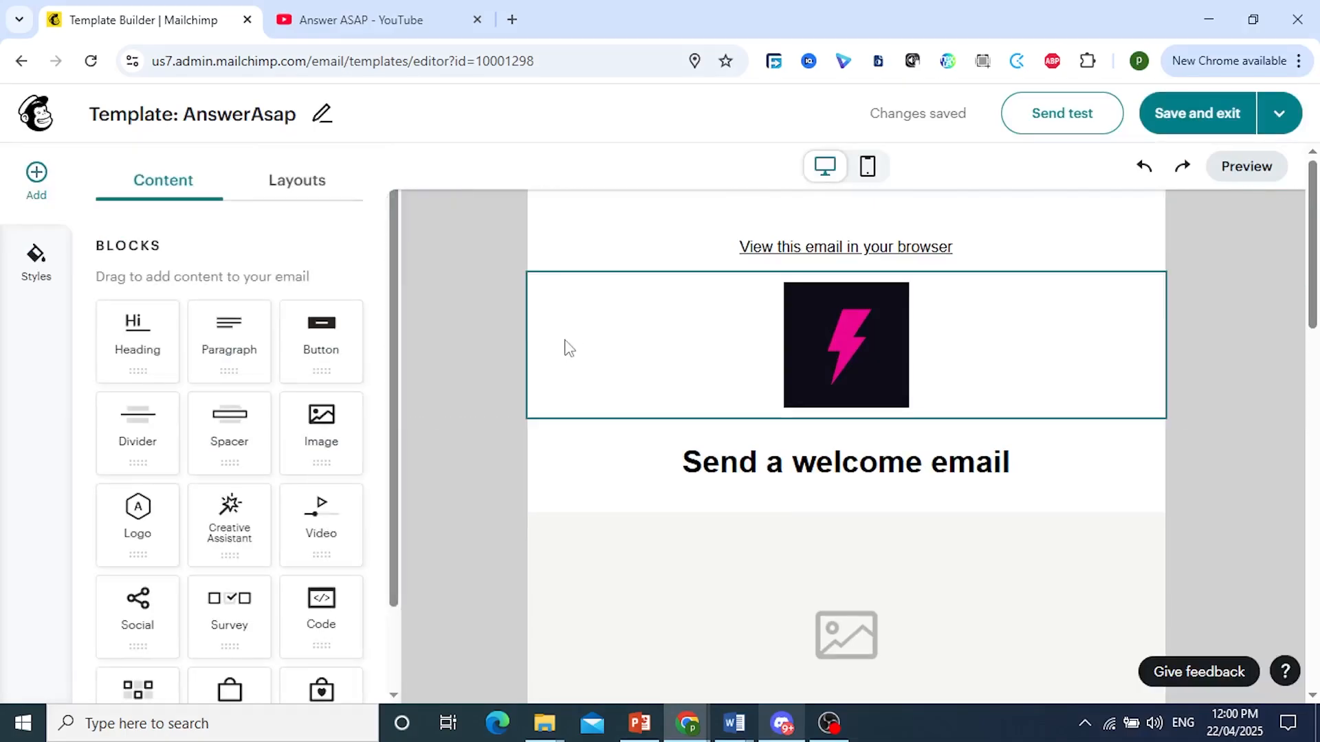
Try placing a prebuilt Image & Text layout above the Call to action button and undo the insertion
{"action": "left_click", "coordinate": [326, 182]}
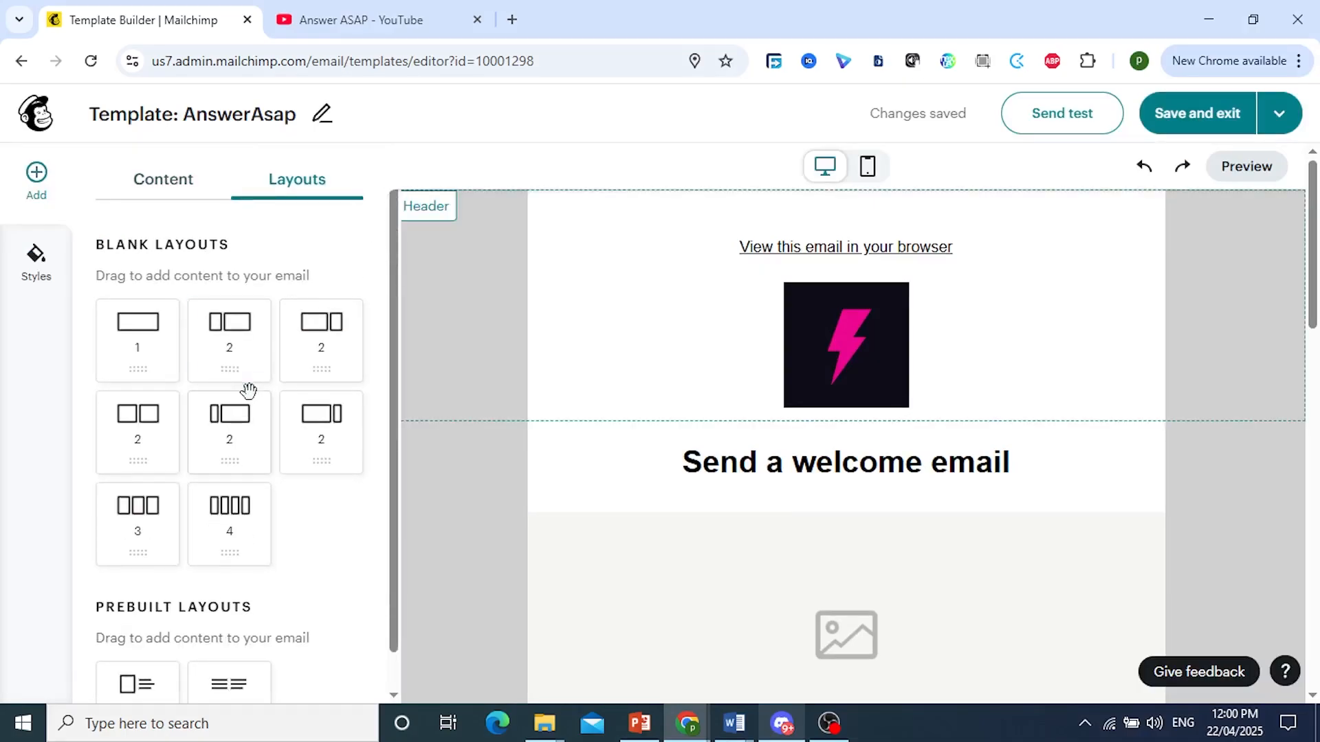
{"action": "scroll", "coordinate": [250, 392], "scroll_direction": "down", "scroll_amount": 1}
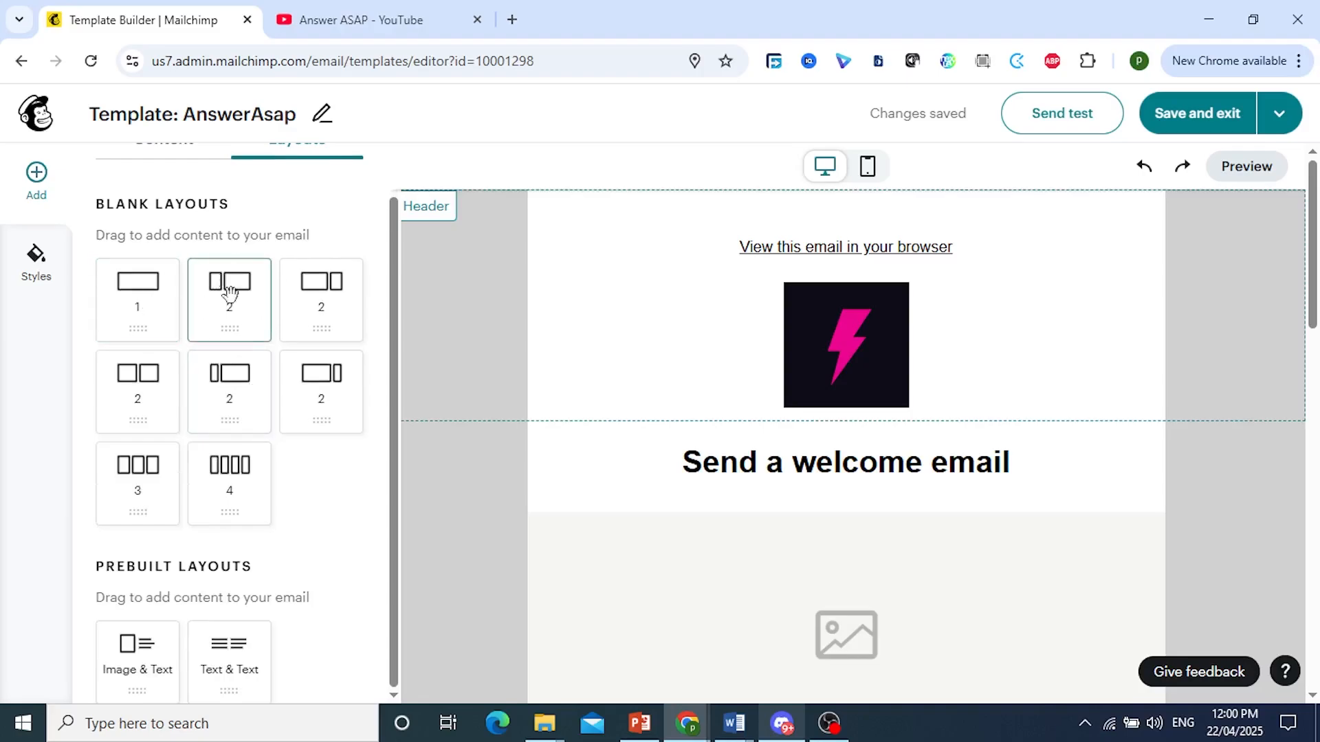
{"action": "scroll", "coordinate": [511, 540], "scroll_direction": "down", "scroll_amount": 2}
{"action": "scroll", "coordinate": [511, 539], "scroll_direction": "down", "scroll_amount": 10}
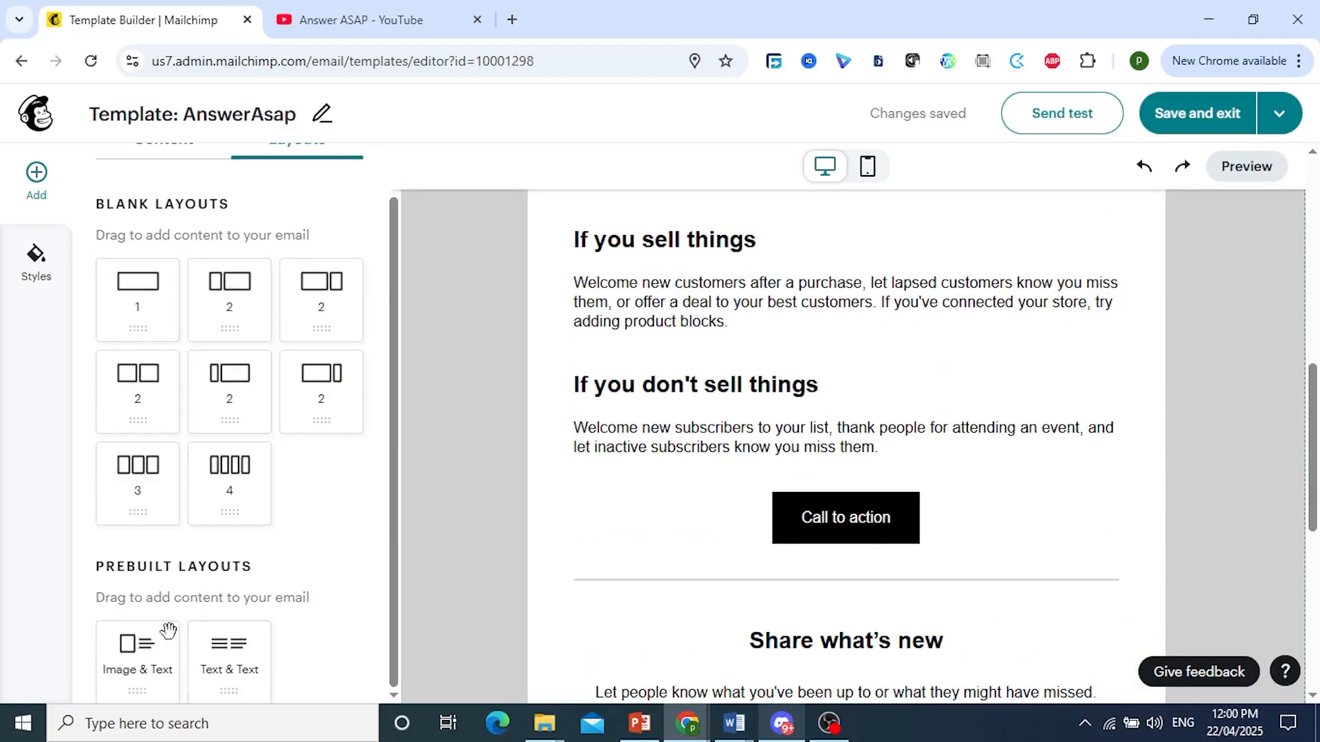
{"action": "left_click_drag", "start_coordinate": [171, 628], "coordinate": [801, 515]}
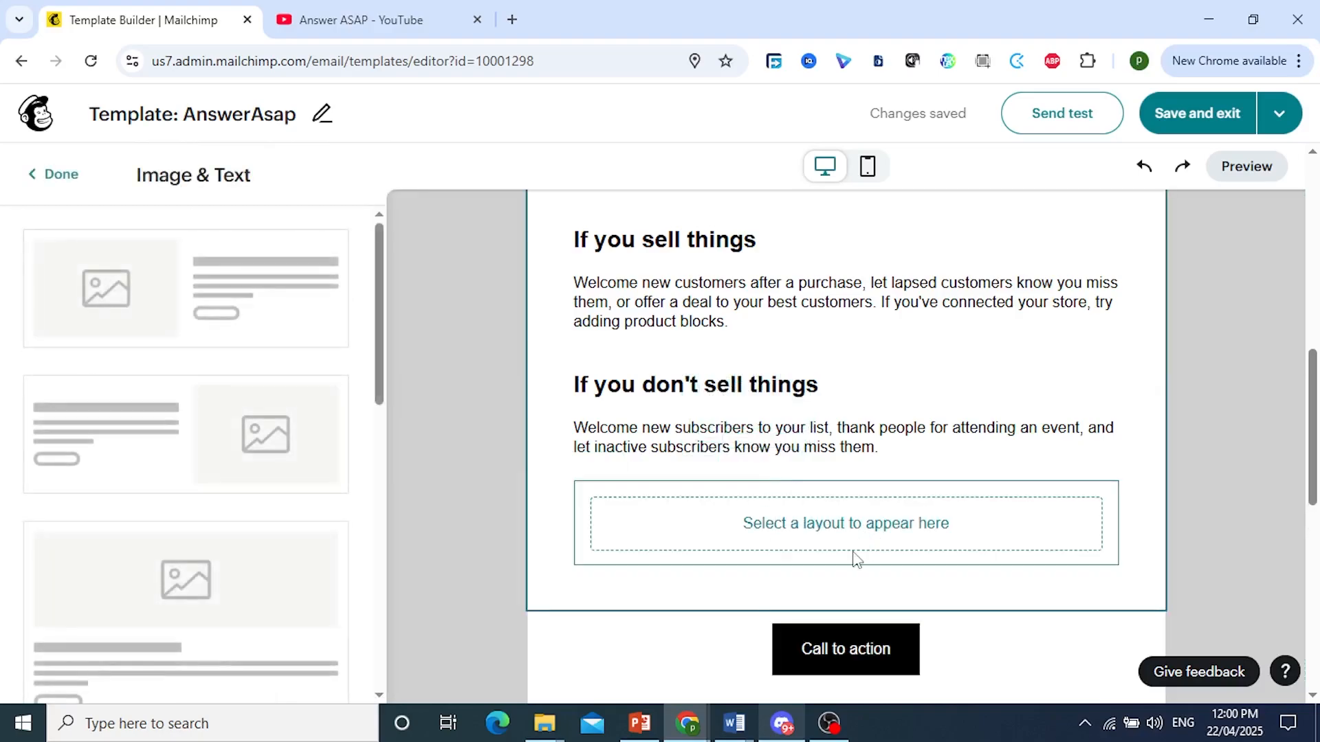
{"action": "left_click", "coordinate": [1144, 167]}
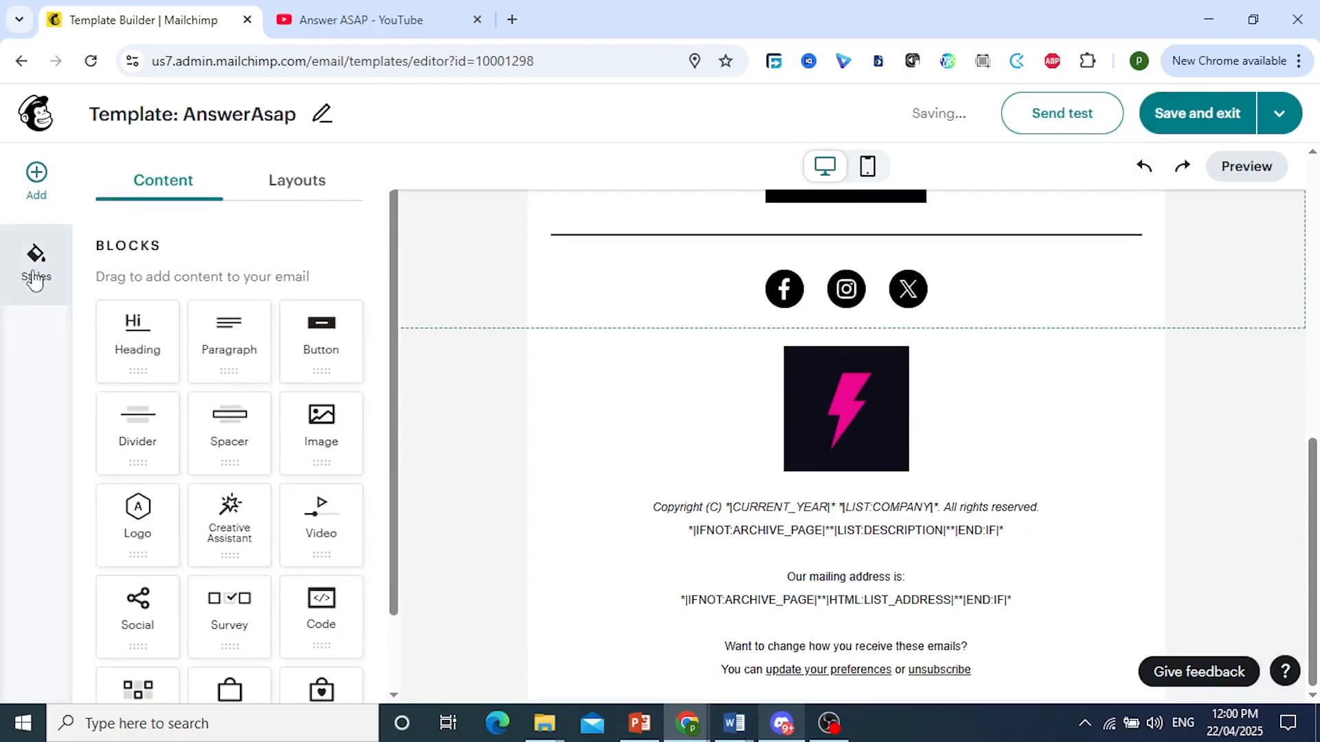
Set the email's background color to #0D0D19 by sampling the dark area of the footer logo
{"action": "left_click", "coordinate": [35, 268]}
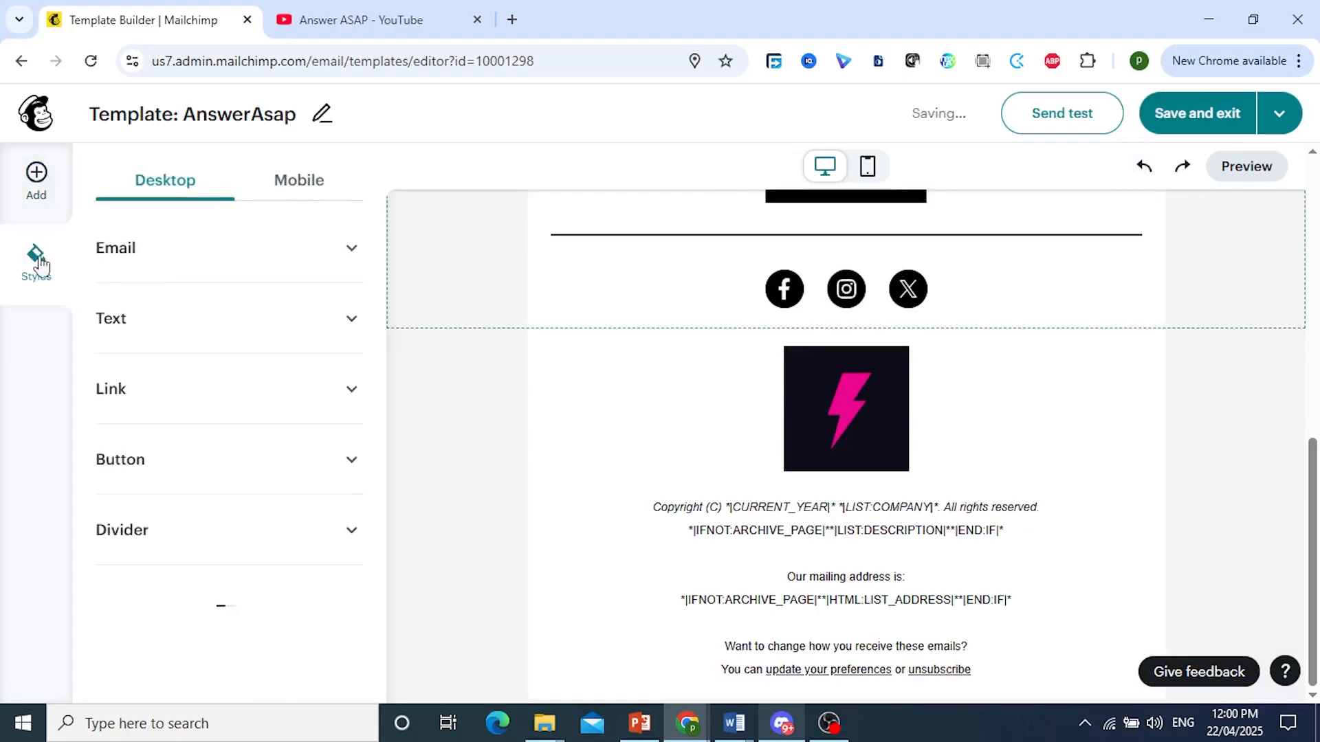
{"action": "left_click", "coordinate": [315, 271]}
{"action": "left_click", "coordinate": [114, 354]}
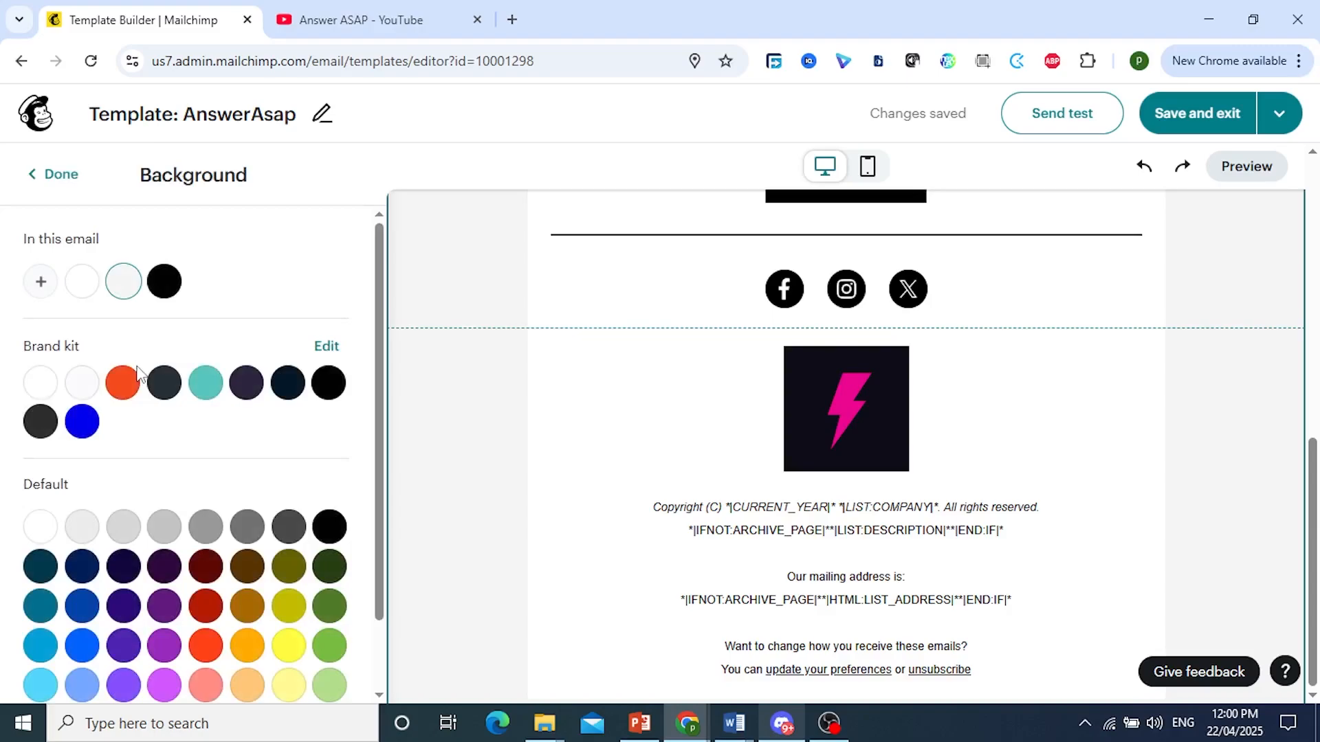
{"action": "scroll", "coordinate": [112, 445], "scroll_direction": "down", "scroll_amount": 1}
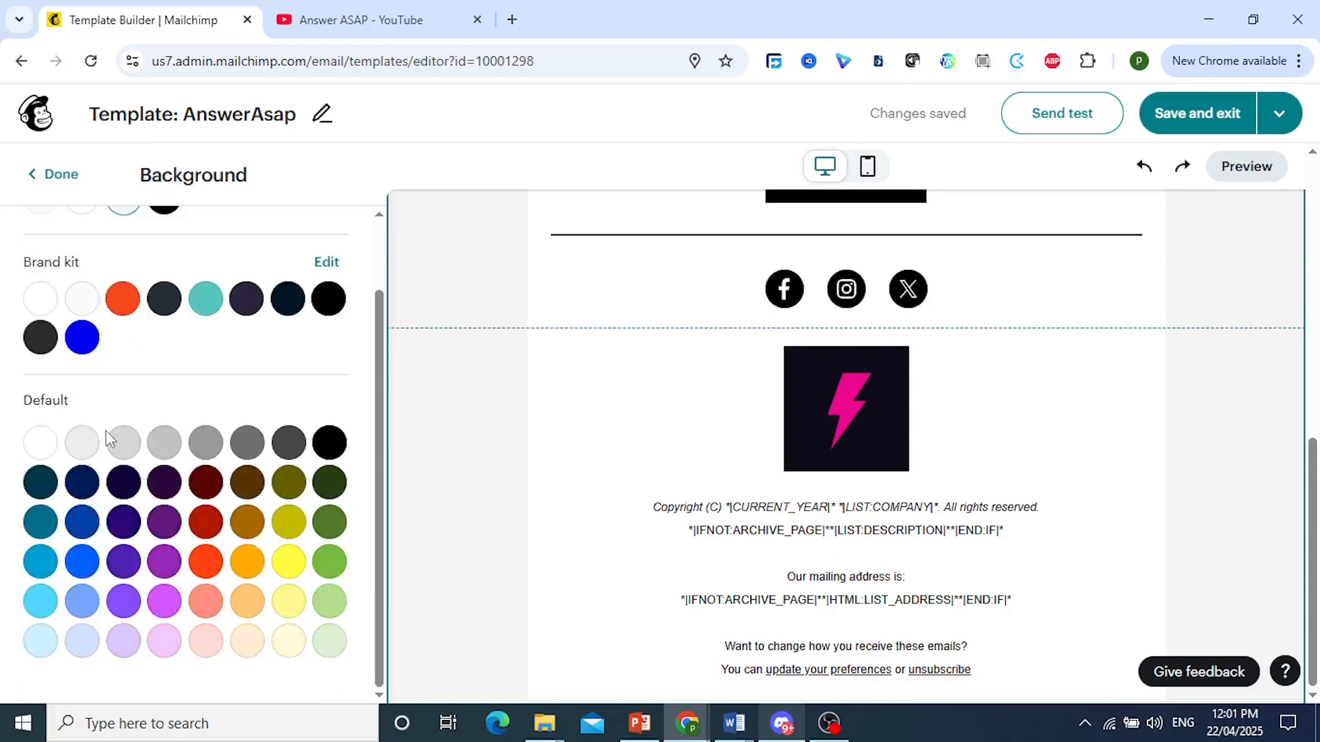
{"action": "scroll", "coordinate": [109, 439], "scroll_direction": "up", "scroll_amount": 1}
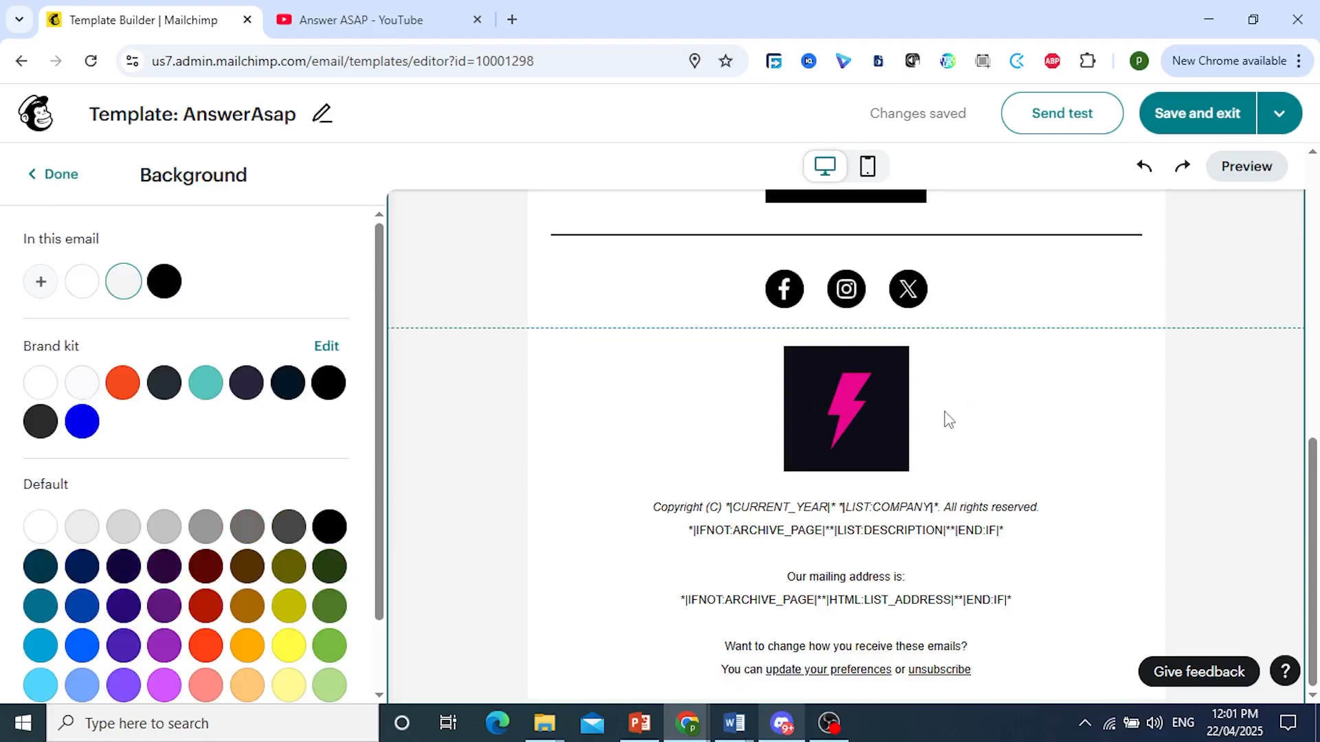
{"action": "left_click", "coordinate": [41, 287]}
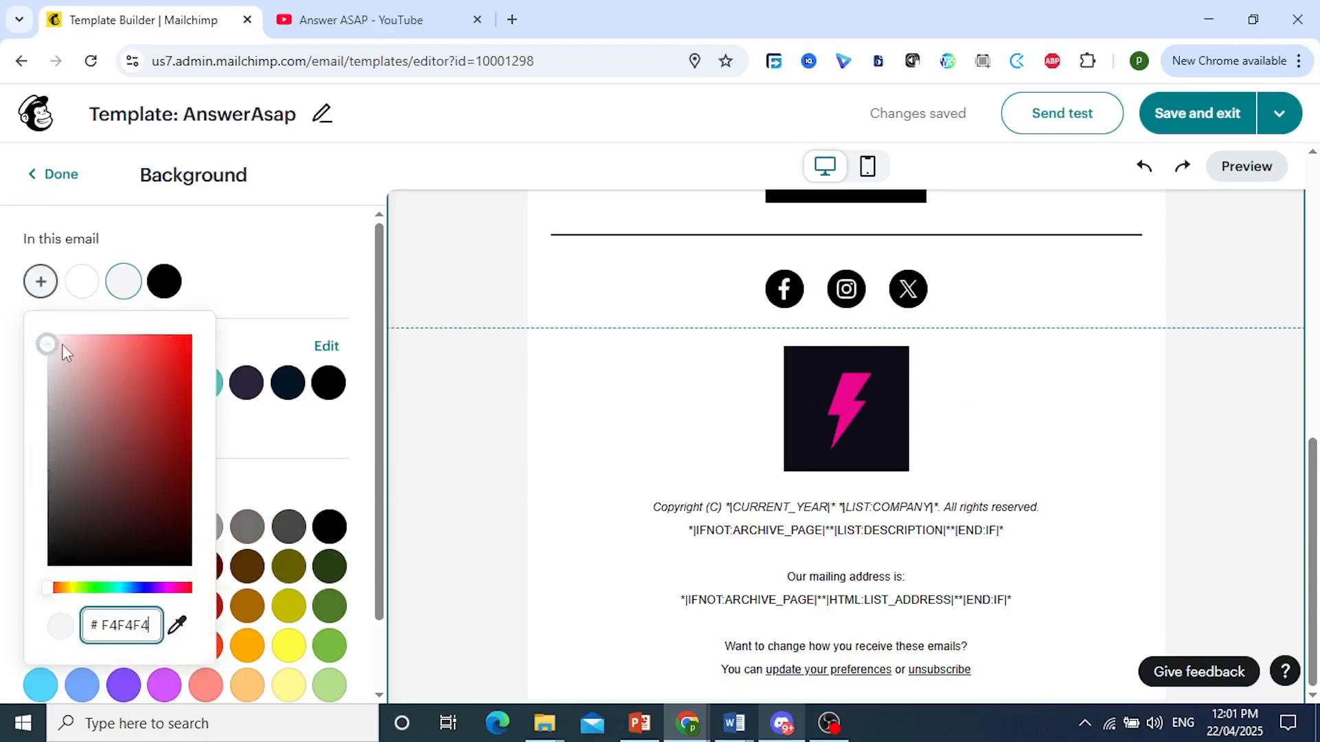
{"action": "left_click", "coordinate": [178, 626]}
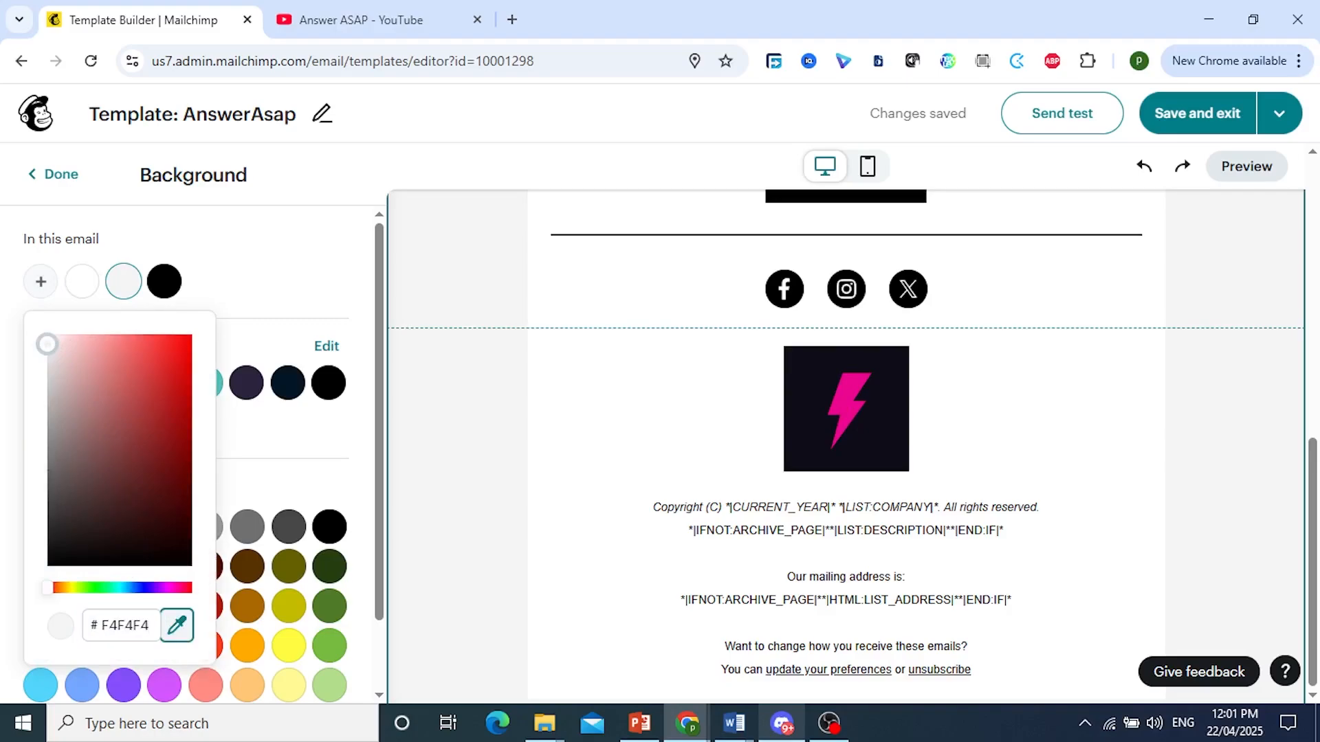
{"action": "left_click", "coordinate": [811, 415]}
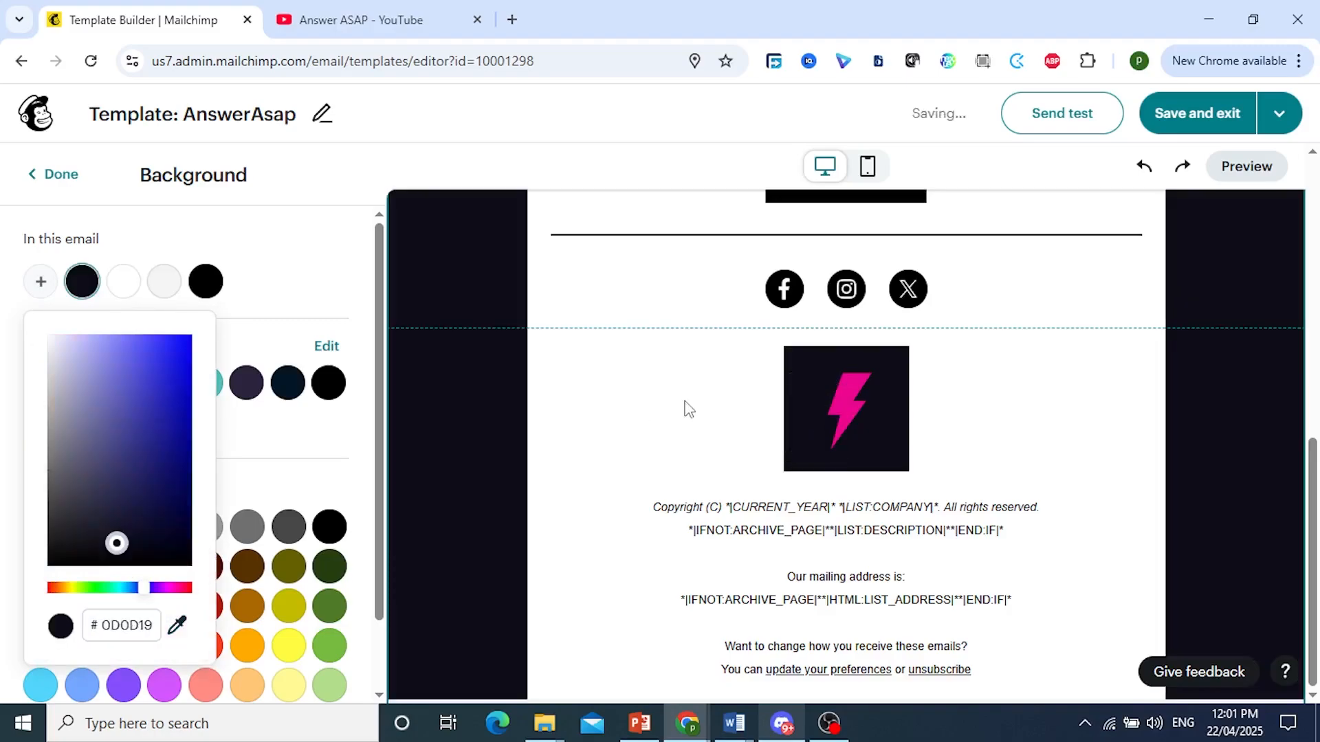
{"action": "left_click", "coordinate": [354, 259]}
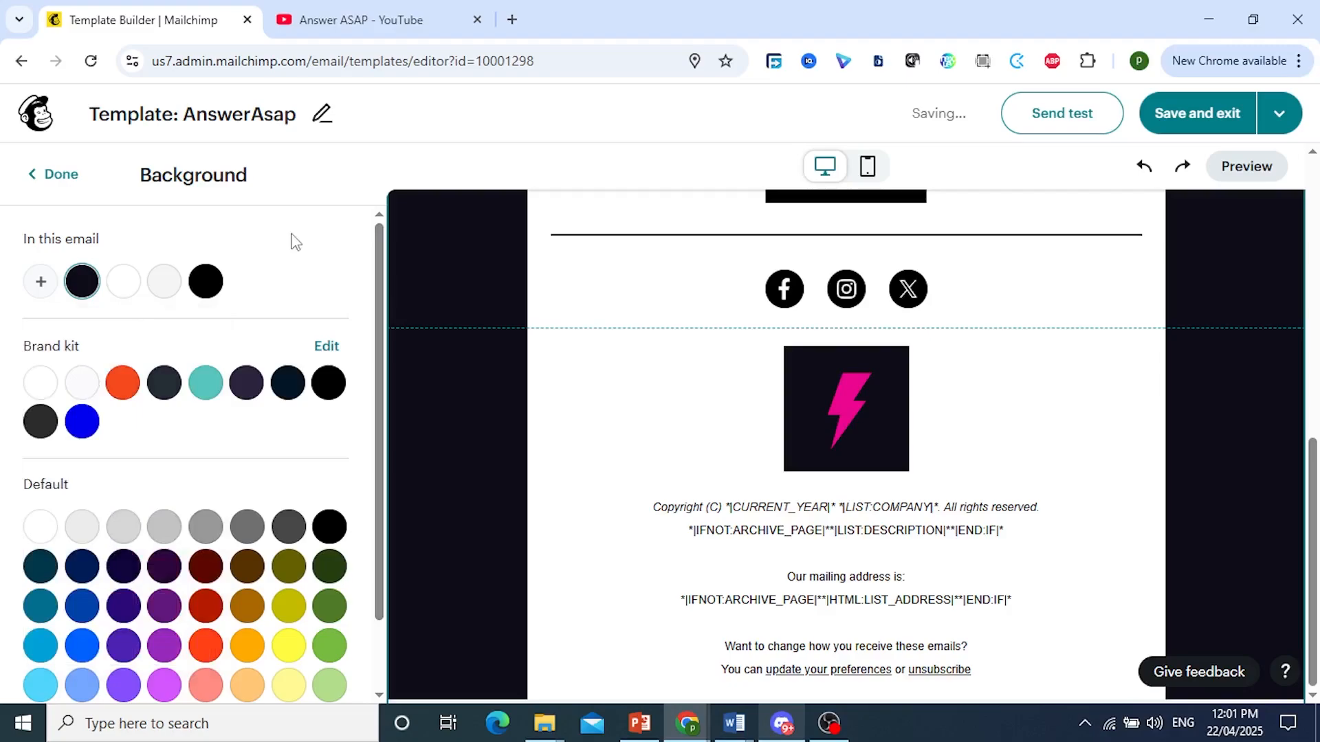
{"action": "left_click", "coordinate": [48, 173]}
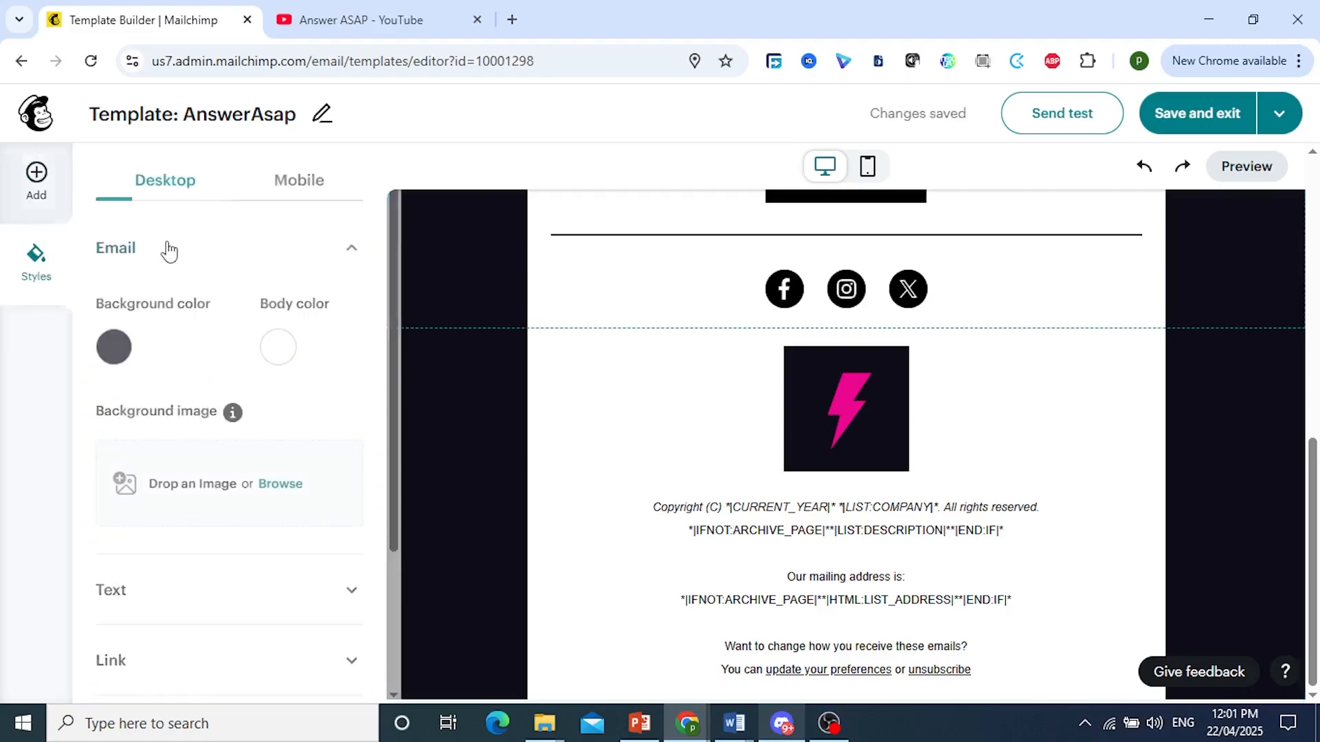
Set the email's body color to the logo's pink by sampling the lightning bolt in the footer logo
{"action": "left_click", "coordinate": [278, 348]}
{"action": "left_click", "coordinate": [40, 282]}
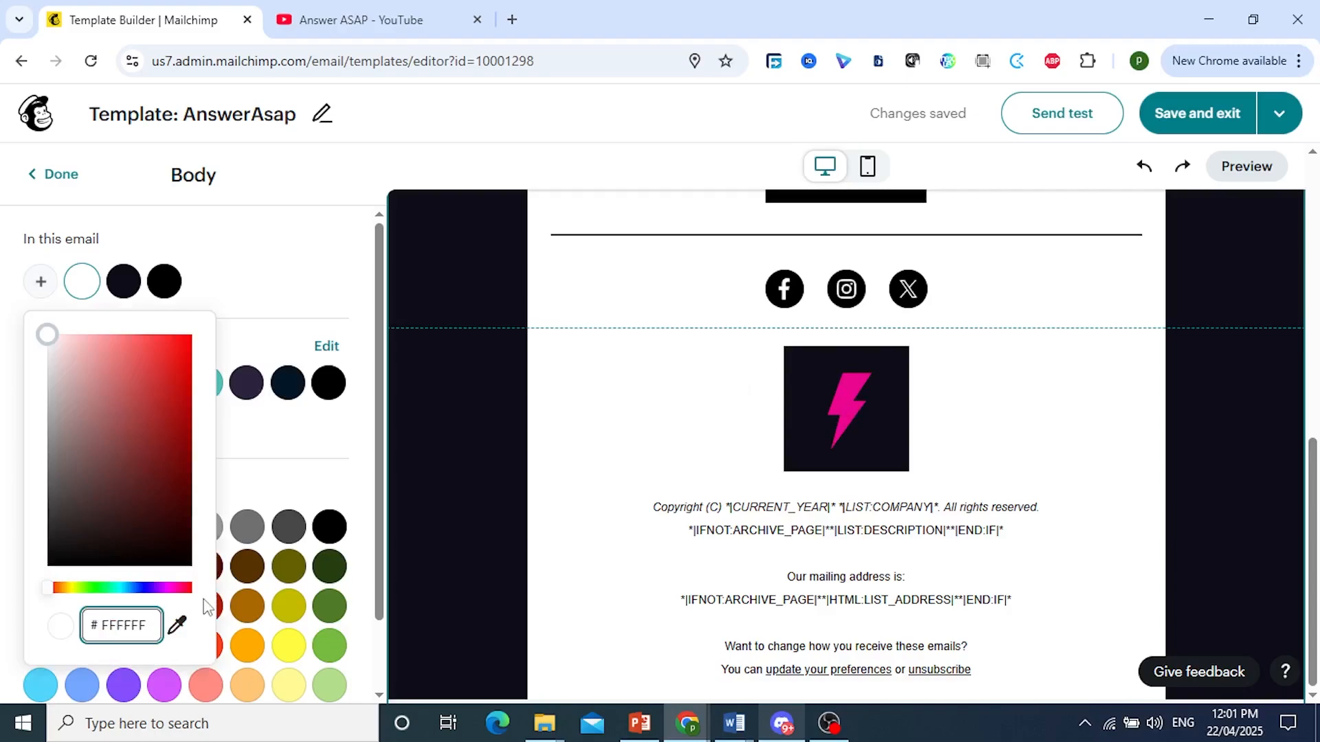
{"action": "left_click", "coordinate": [177, 625]}
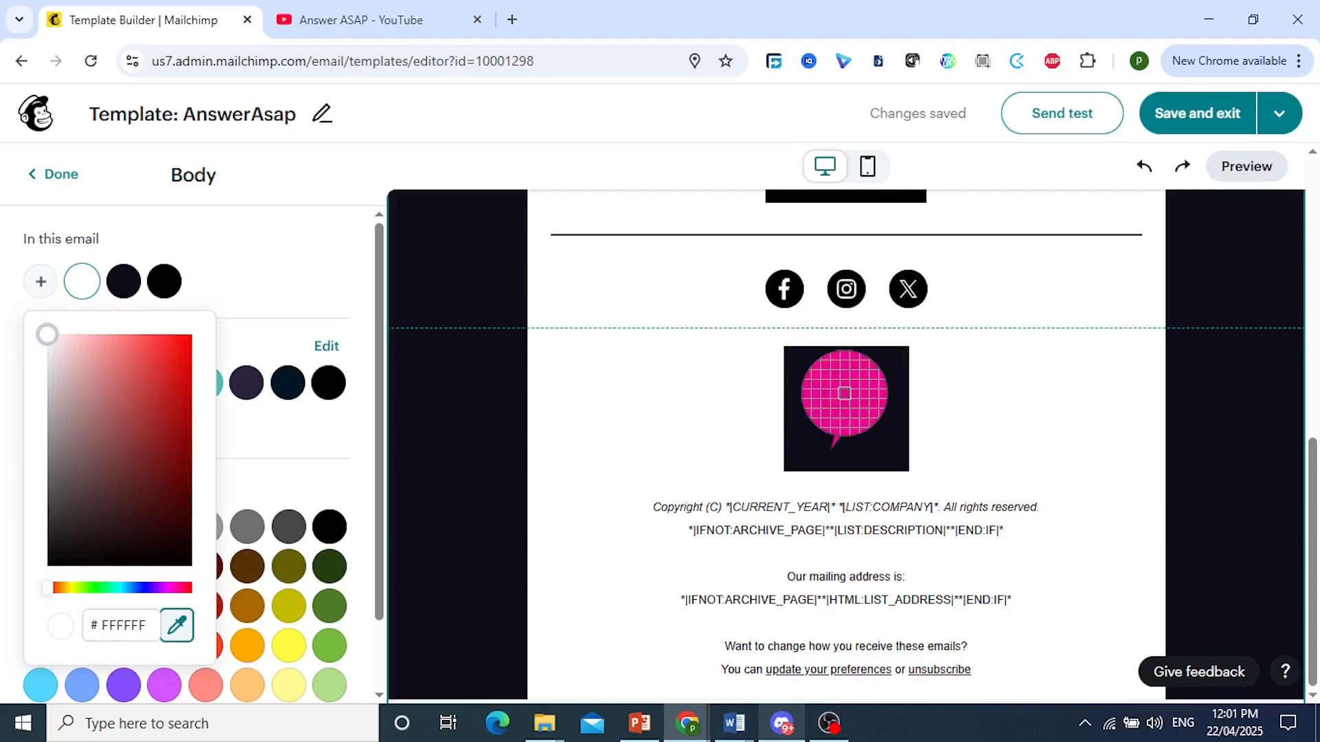
{"action": "left_click", "coordinate": [844, 393]}
{"action": "left_click", "coordinate": [1063, 479]}
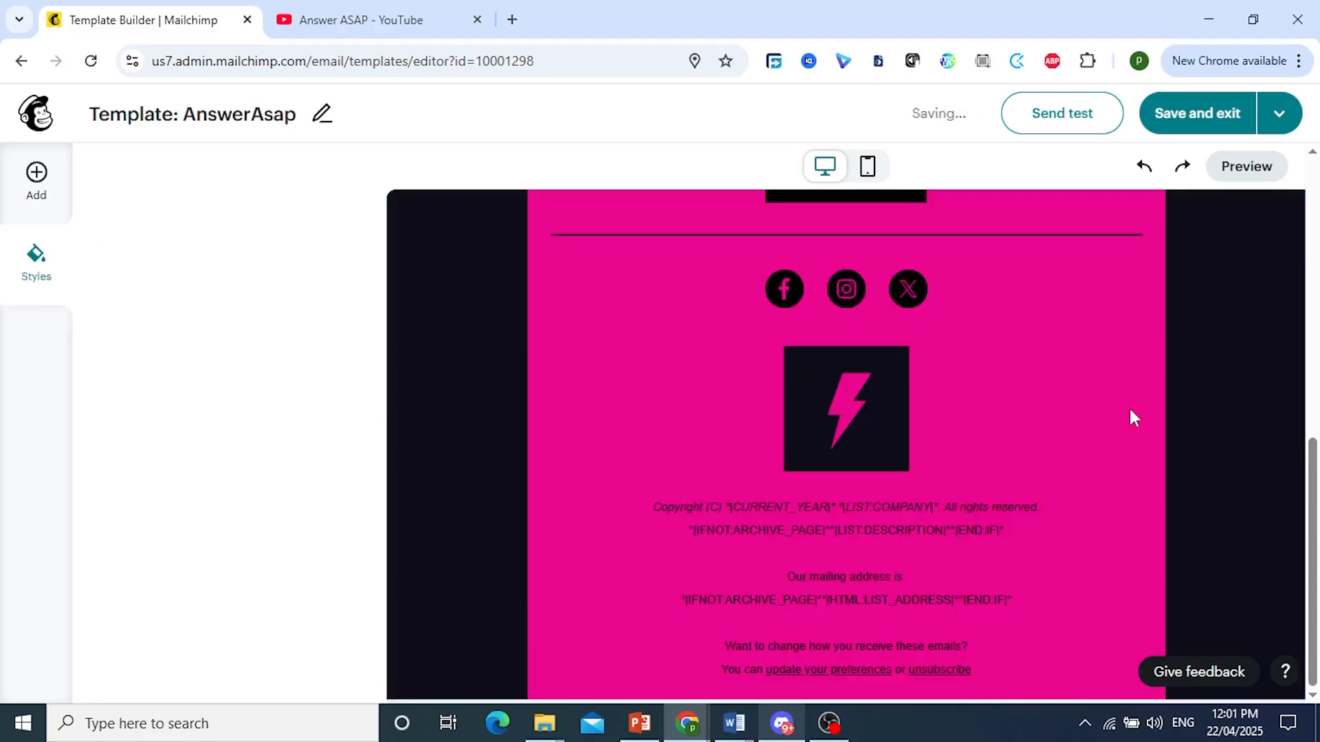
{"action": "scroll", "coordinate": [1129, 406], "scroll_direction": "up", "scroll_amount": 7}
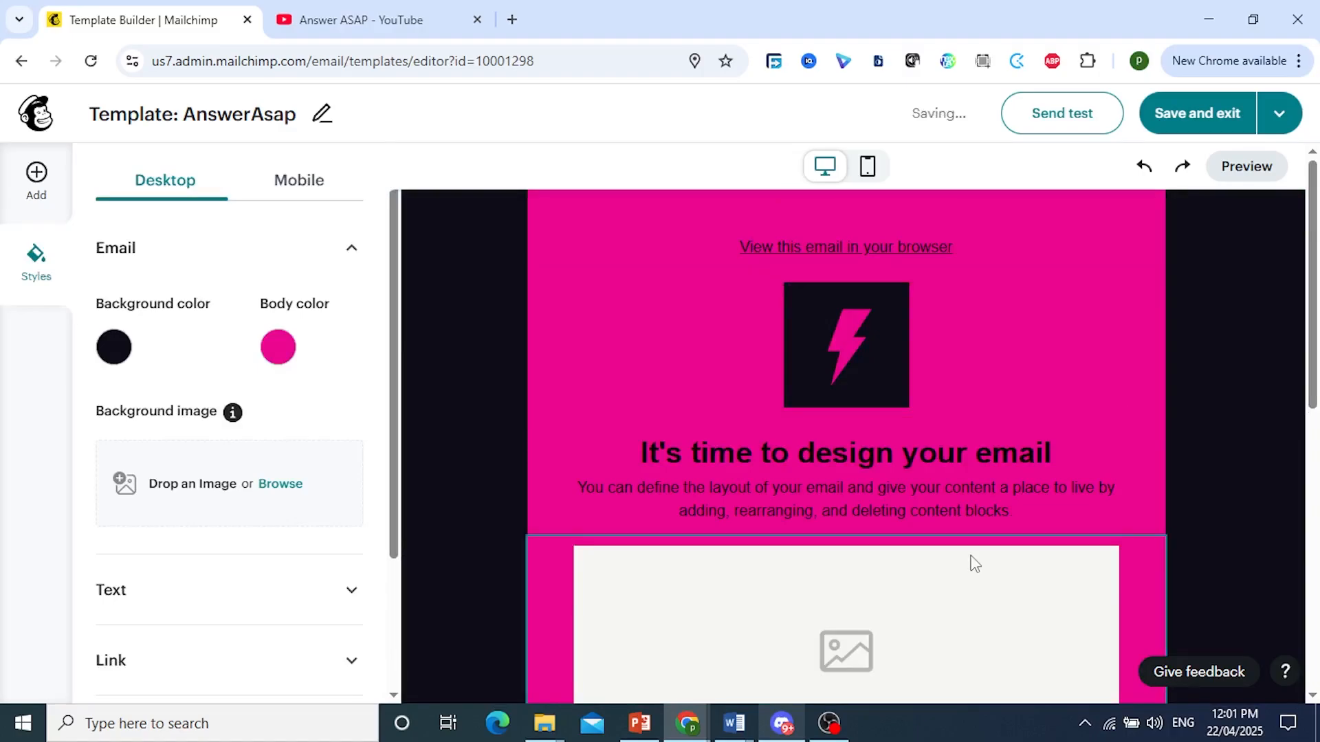
Replace the placeholder text of the call-to-action button below the image with Subscribe
{"action": "scroll", "coordinate": [972, 558], "scroll_direction": "down", "scroll_amount": 3}
{"action": "left_click", "coordinate": [36, 180]}
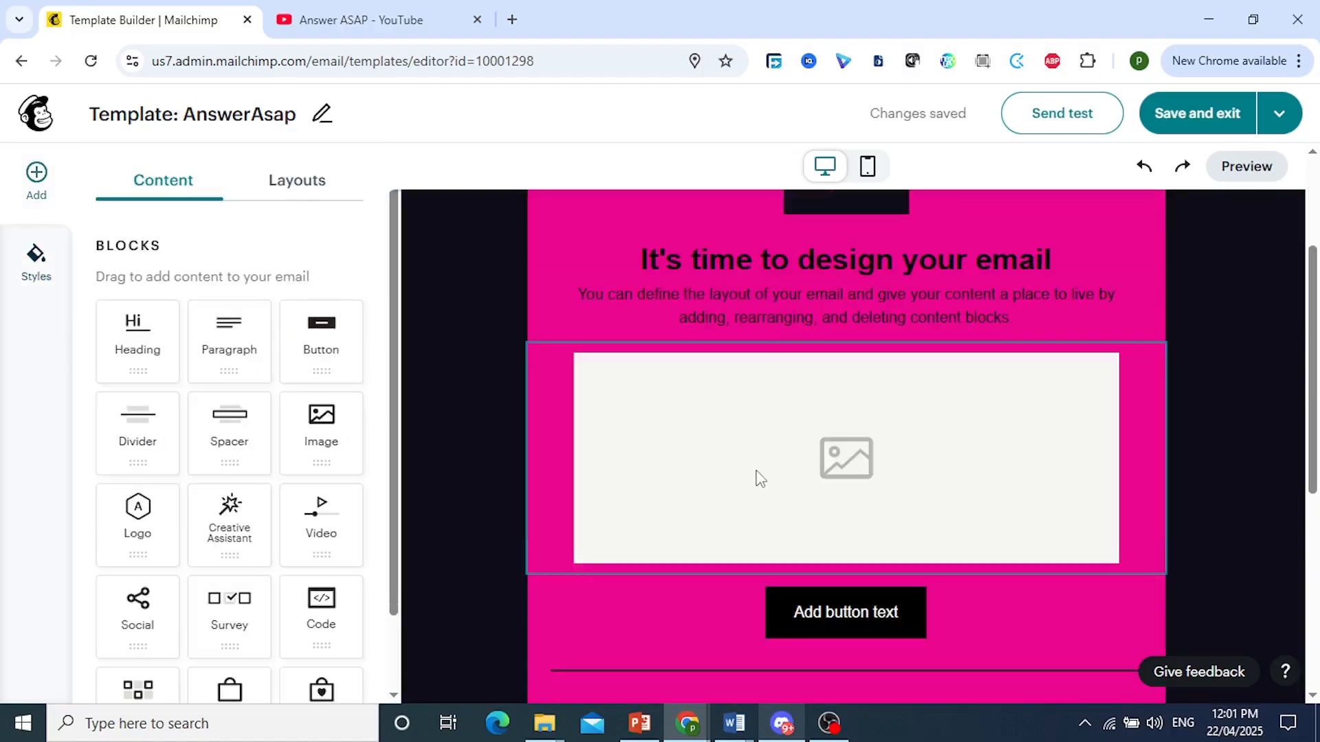
{"action": "scroll", "coordinate": [652, 454], "scroll_direction": "up", "scroll_amount": 1}
{"action": "scroll", "coordinate": [649, 452], "scroll_direction": "up", "scroll_amount": 3}
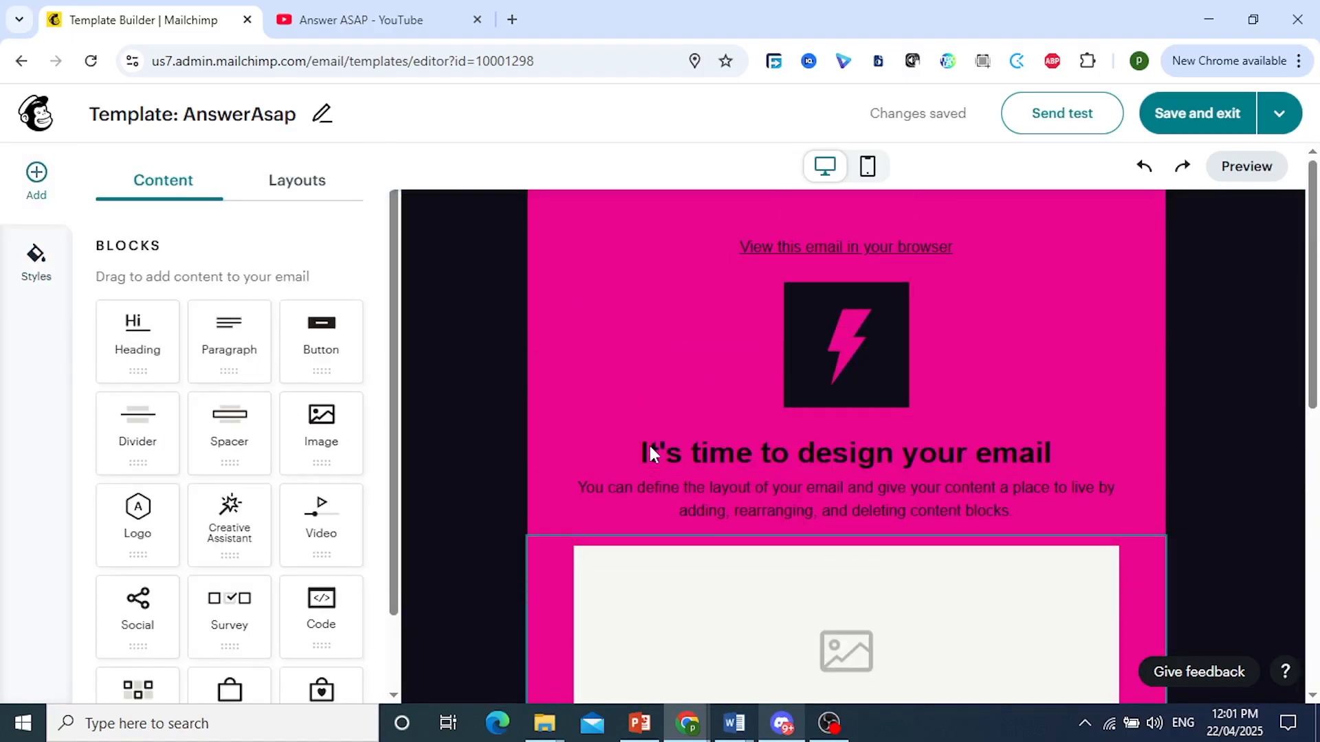
{"action": "scroll", "coordinate": [645, 486], "scroll_direction": "down", "scroll_amount": 8}
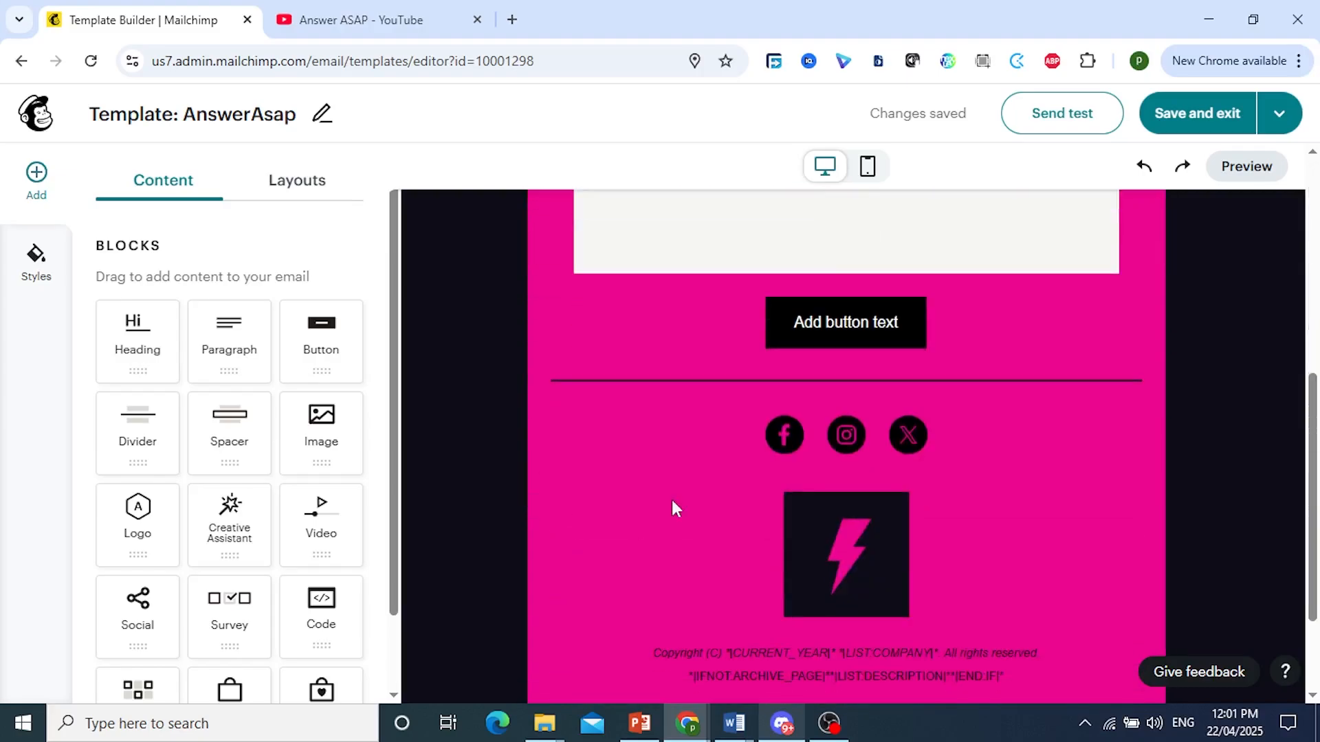
{"action": "left_click", "coordinate": [851, 316]}
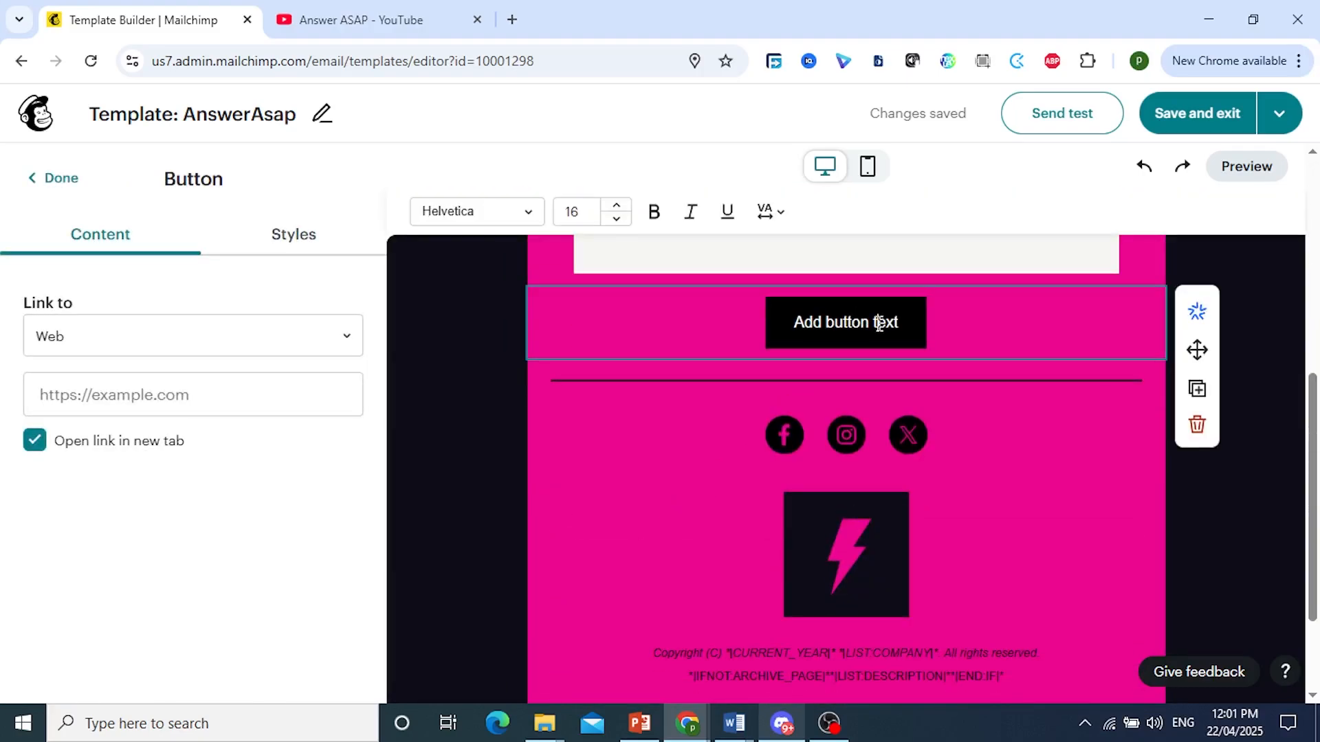
{"action": "triple_click", "coordinate": [881, 323]}
{"action": "type", "text": "S"}
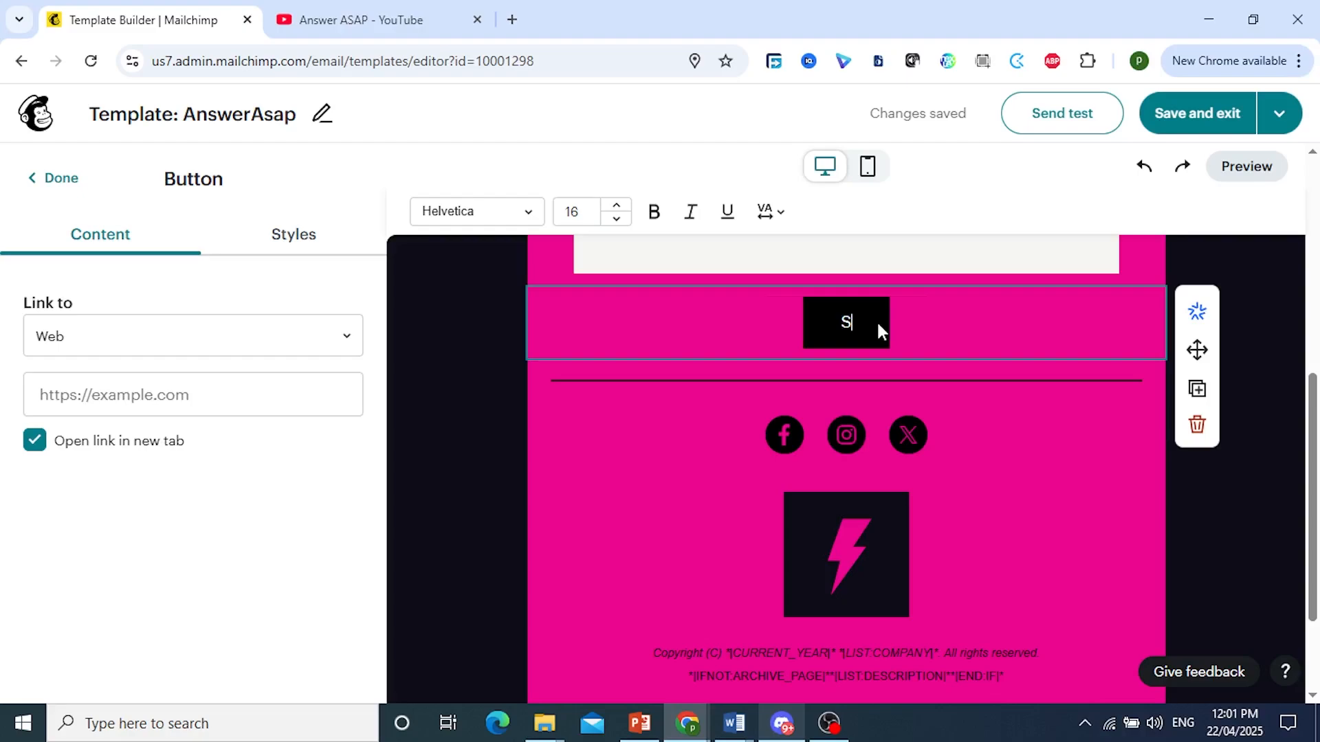
{"action": "type", "text": "ubscrive"}
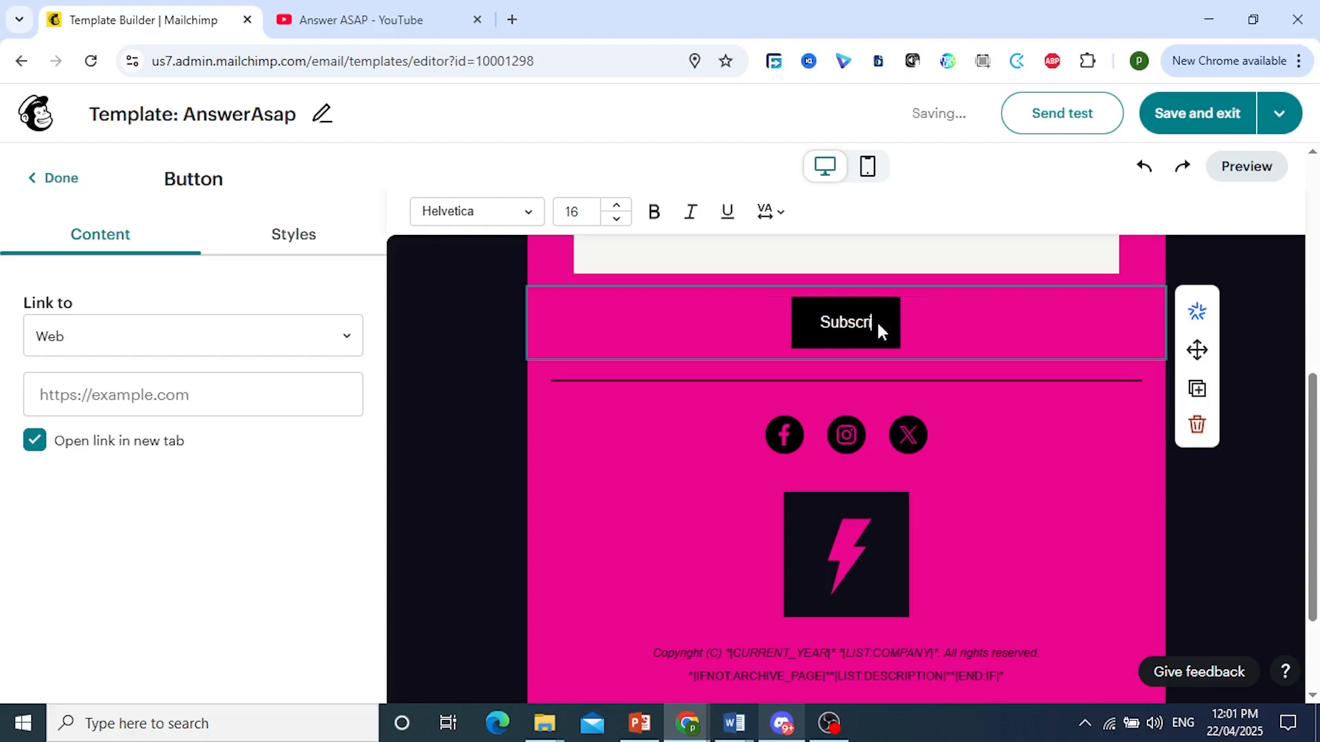
{"action": "key", "text": "BackSpace"}
{"action": "key", "text": "BackSpace"}
{"action": "type", "text": "be"}
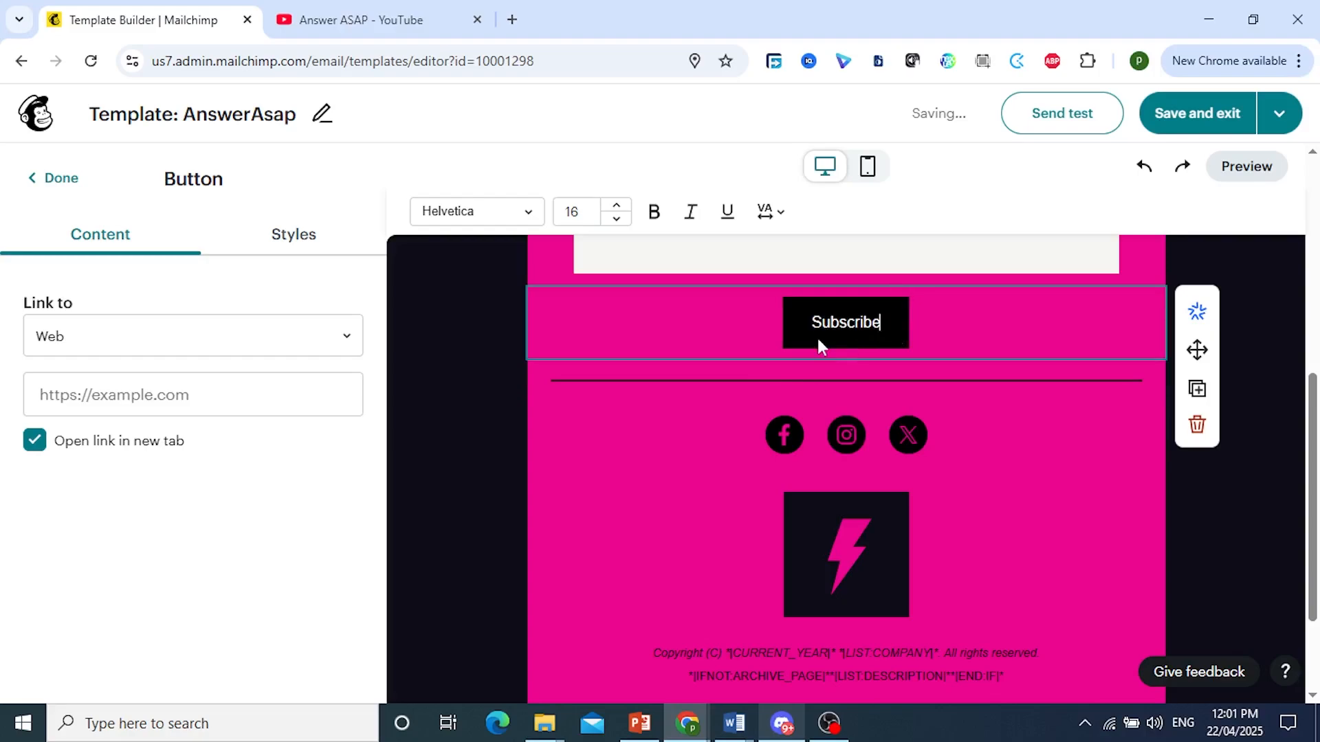
Fill the Subscribe button with the dark red #B51A00 from the default color swatches
{"action": "left_click", "coordinate": [290, 244]}
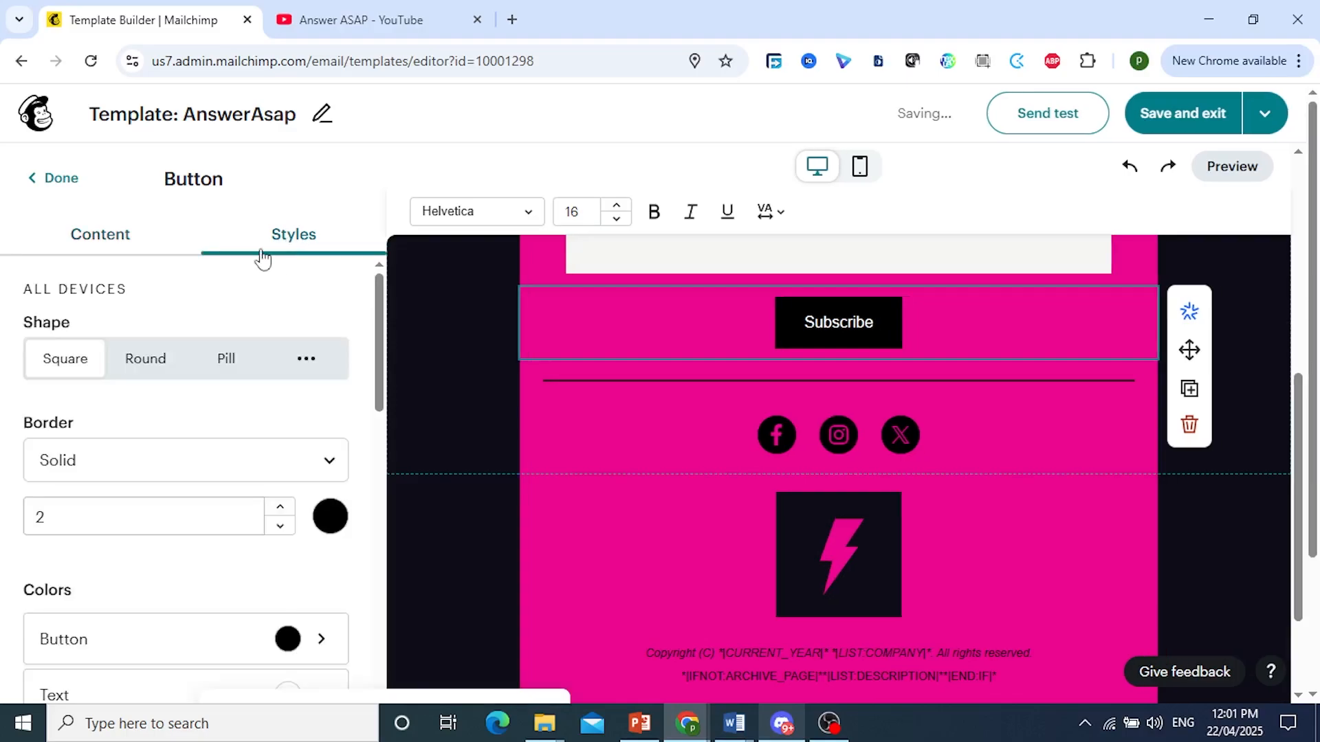
{"action": "left_click", "coordinate": [318, 524]}
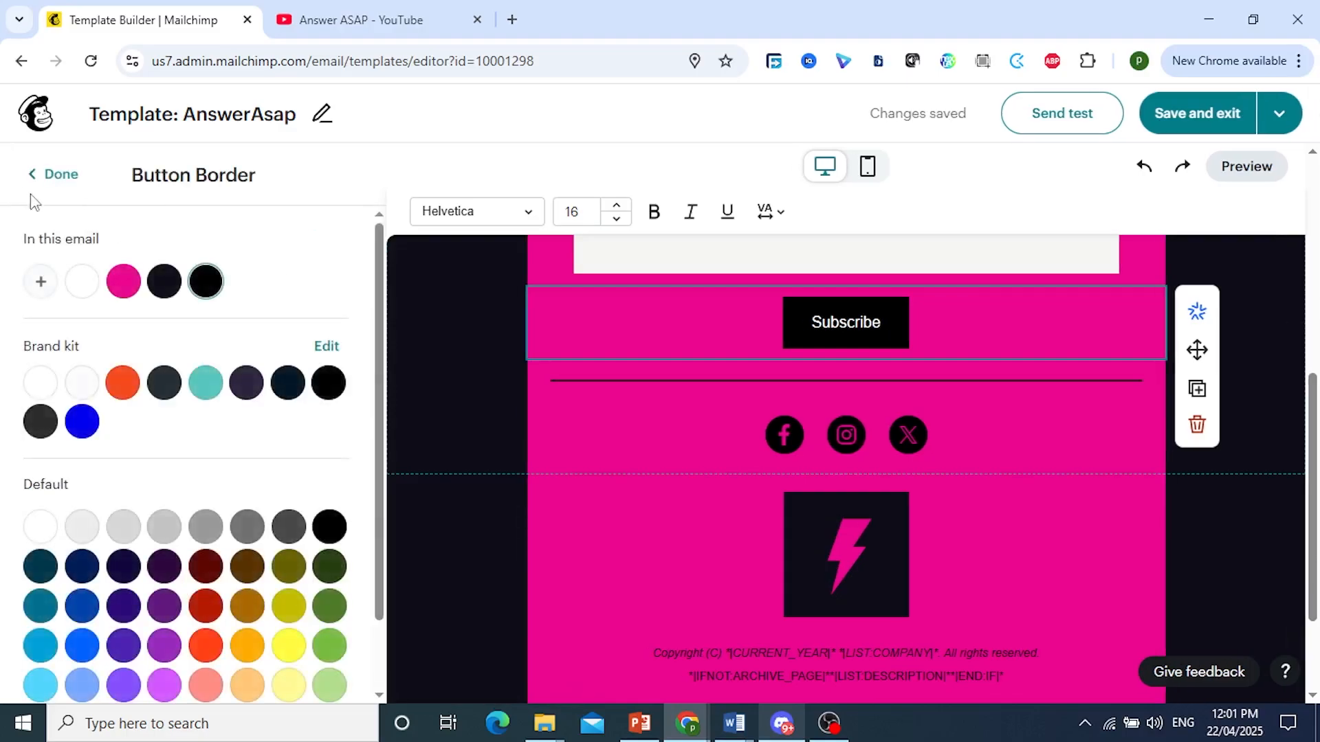
{"action": "left_click", "coordinate": [49, 177]}
{"action": "scroll", "coordinate": [244, 502], "scroll_direction": "down", "scroll_amount": 2}
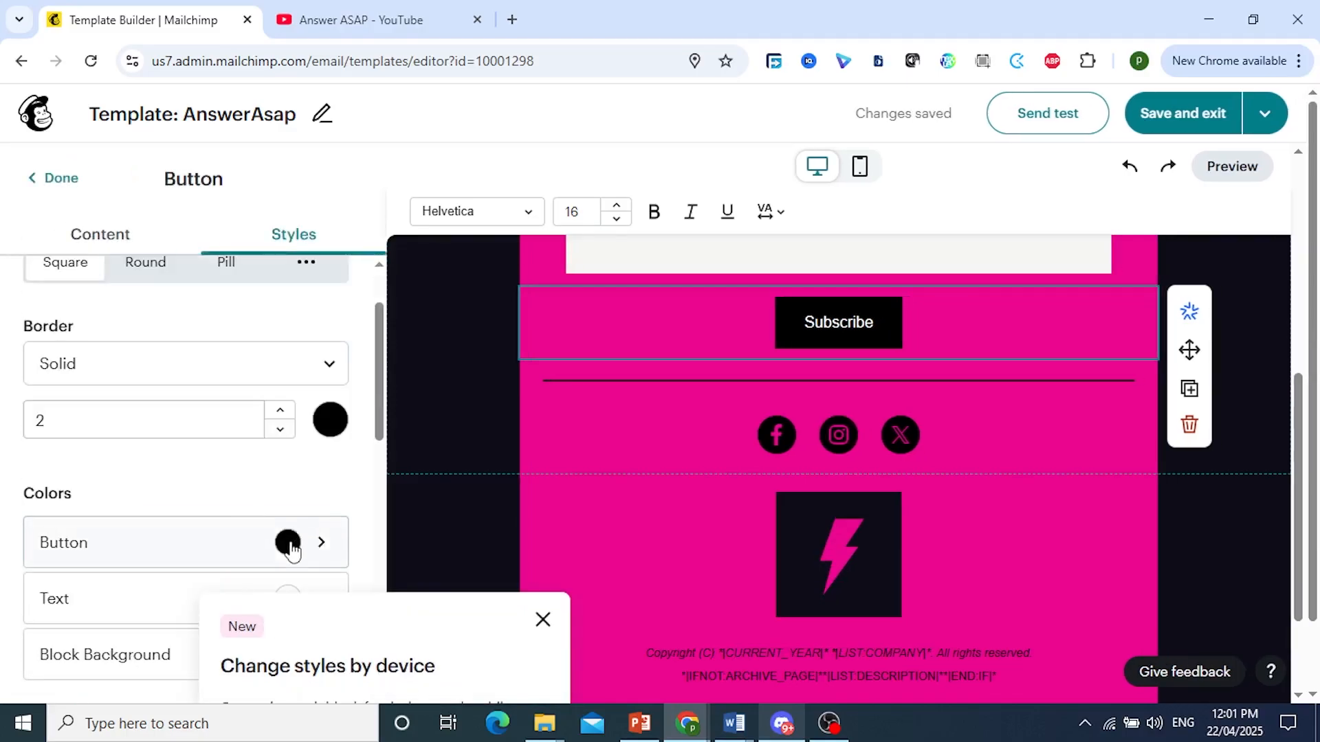
{"action": "left_click", "coordinate": [286, 542]}
{"action": "scroll", "coordinate": [141, 344], "scroll_direction": "down", "scroll_amount": 1}
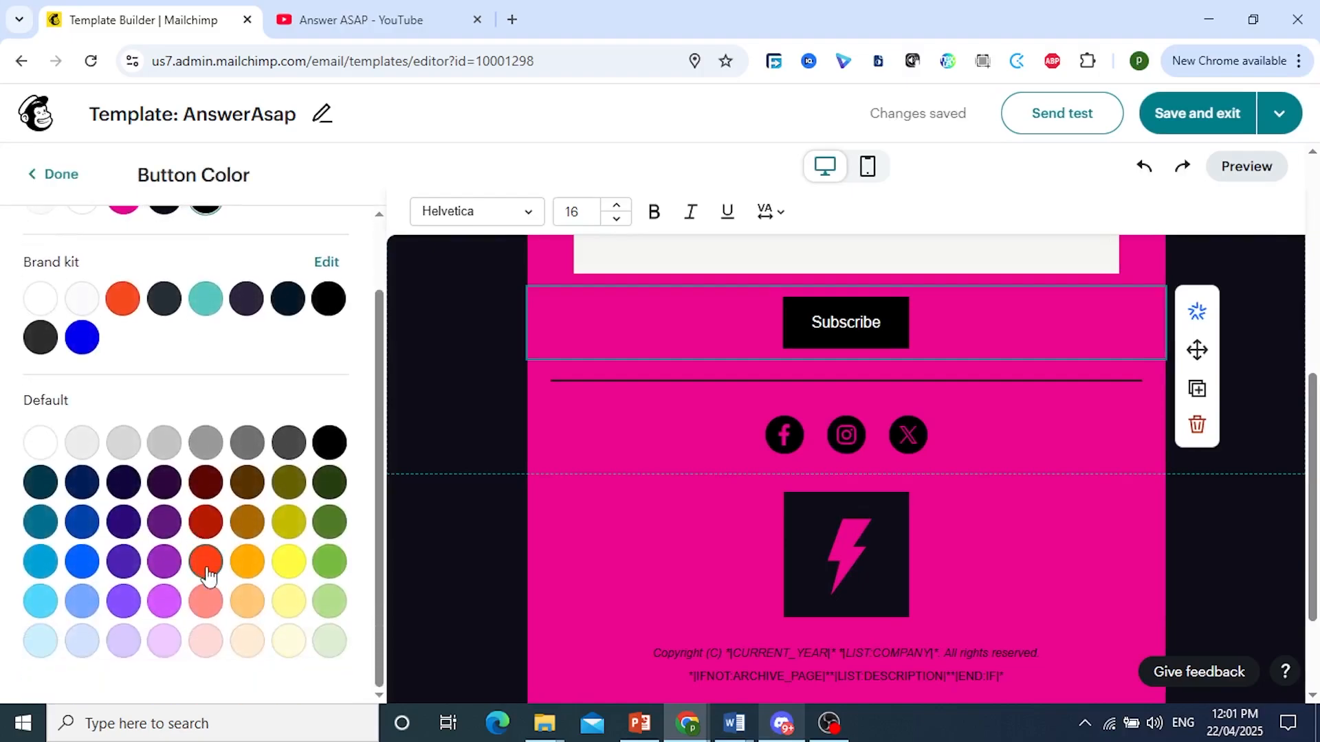
{"action": "left_click", "coordinate": [206, 603]}
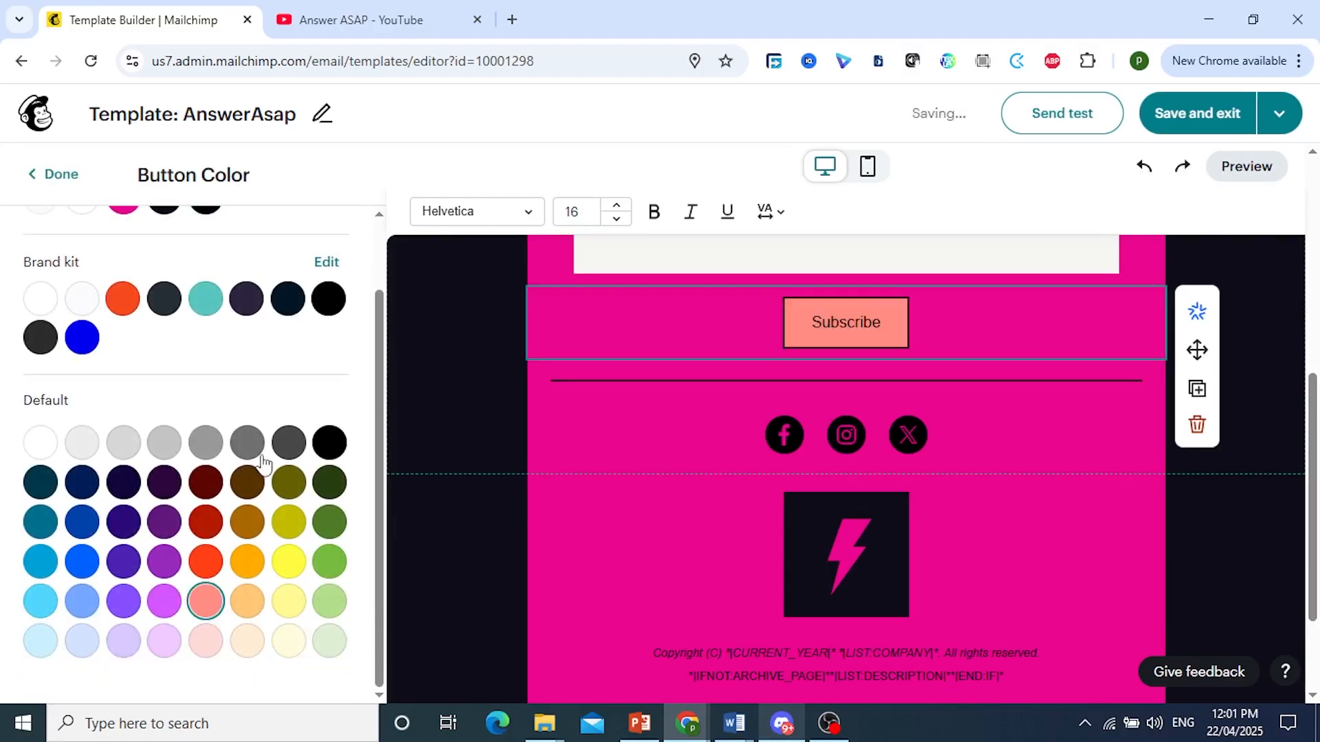
{"action": "left_click", "coordinate": [206, 522]}
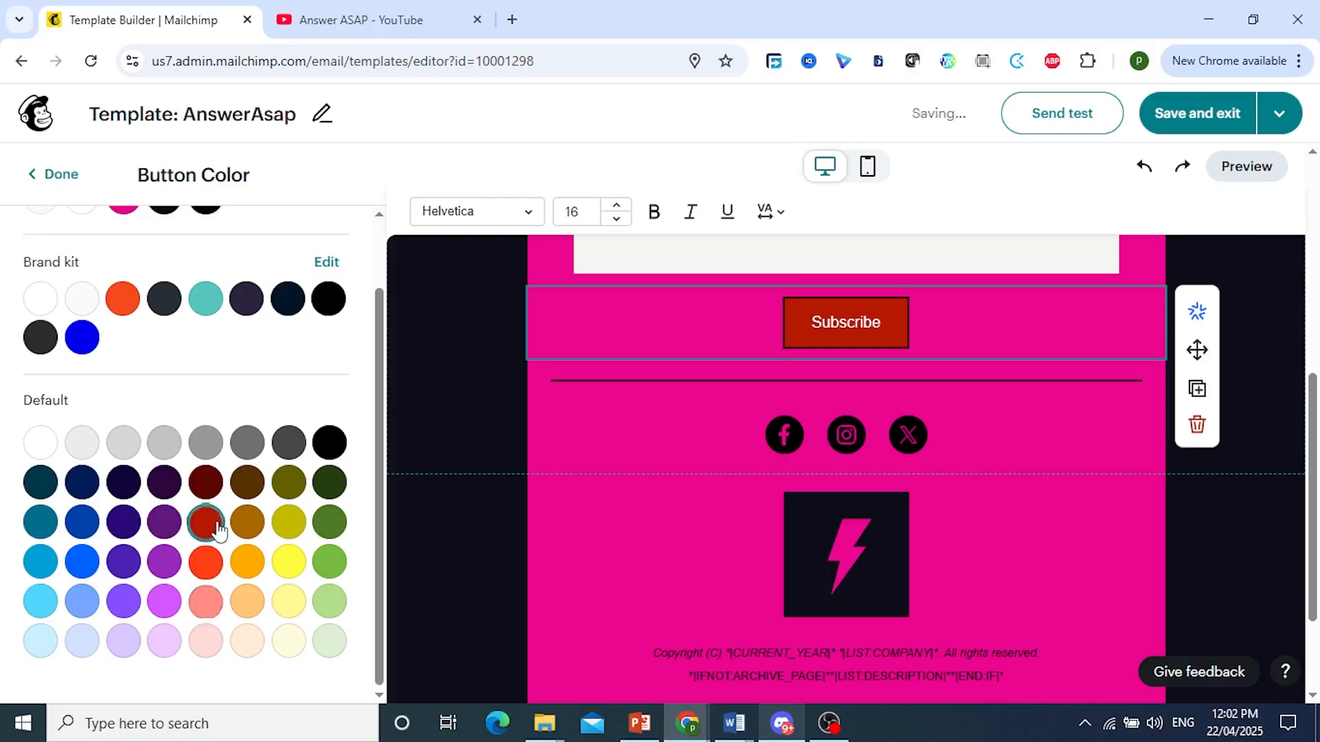
Adjust the Subscribe button's fill to a fully saturated bright red as a custom color
{"action": "scroll", "coordinate": [218, 531], "scroll_direction": "up", "scroll_amount": 1}
{"action": "left_click", "coordinate": [40, 281]}
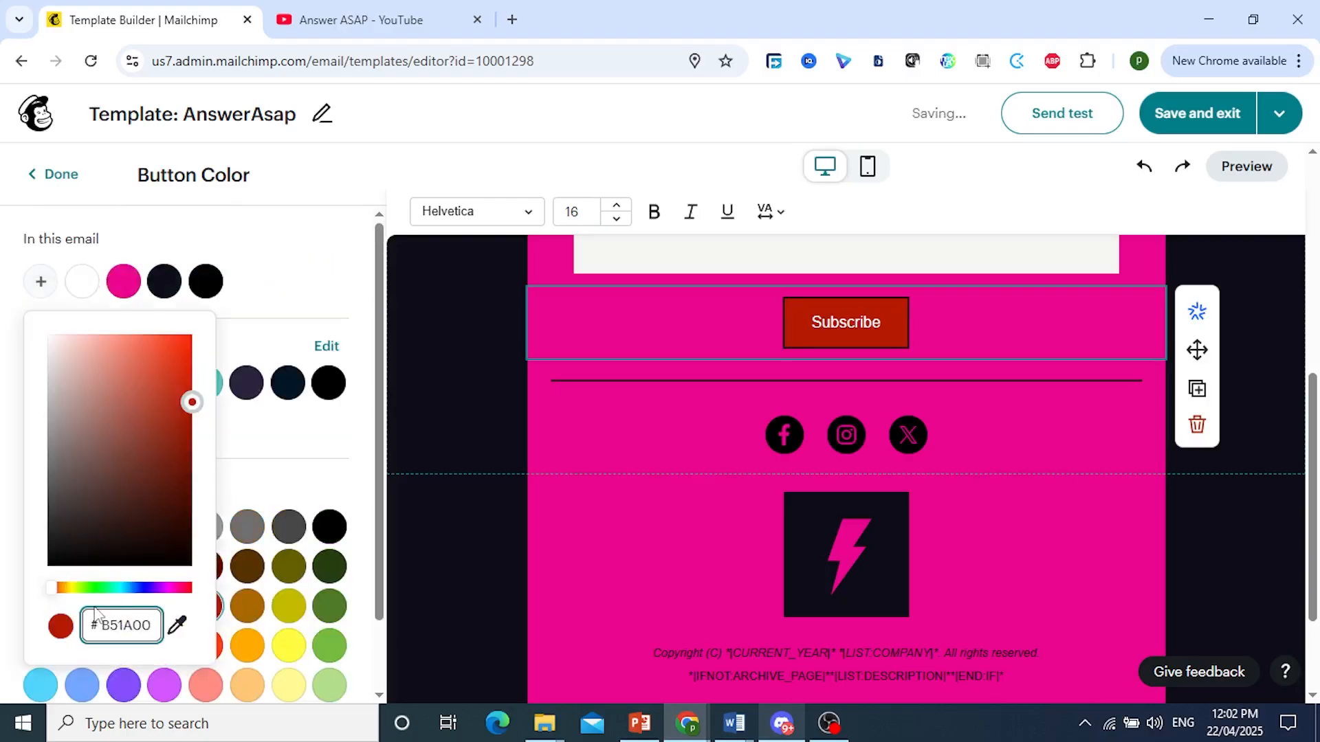
{"action": "left_click", "coordinate": [190, 588]}
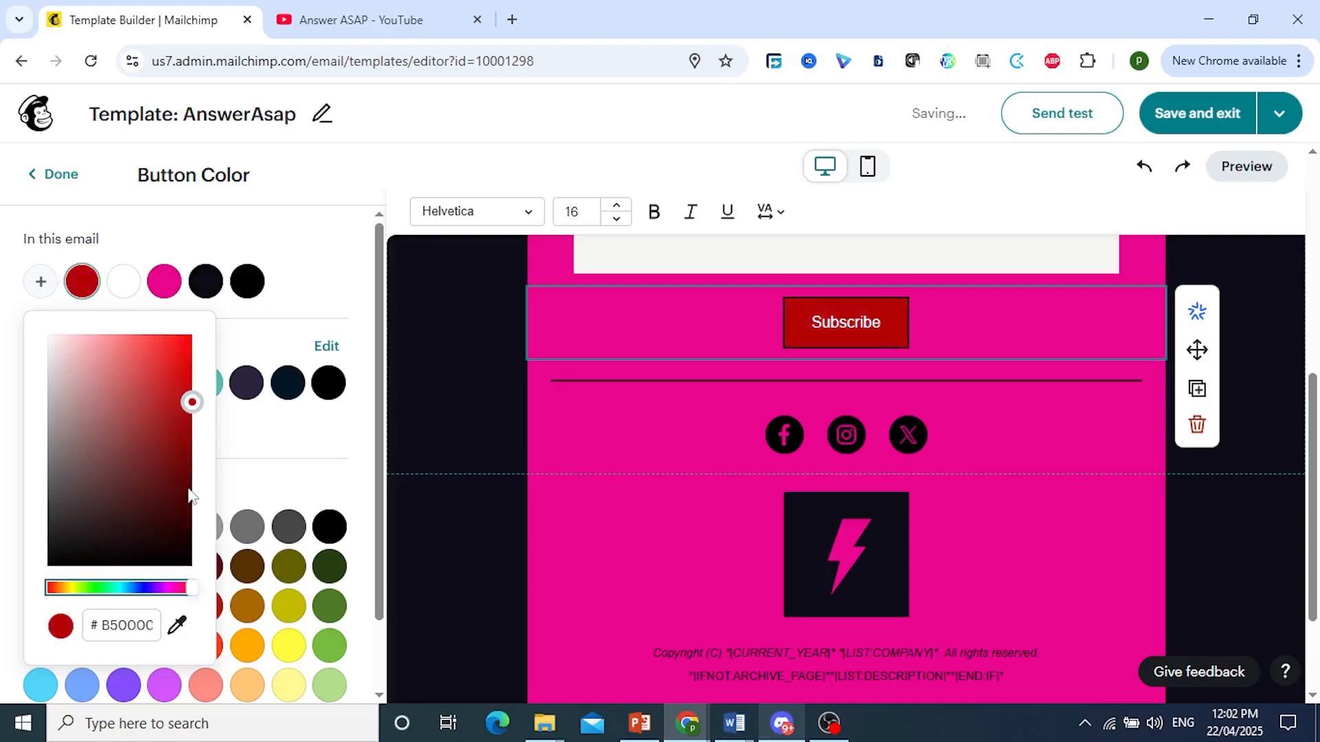
{"action": "left_click", "coordinate": [191, 335]}
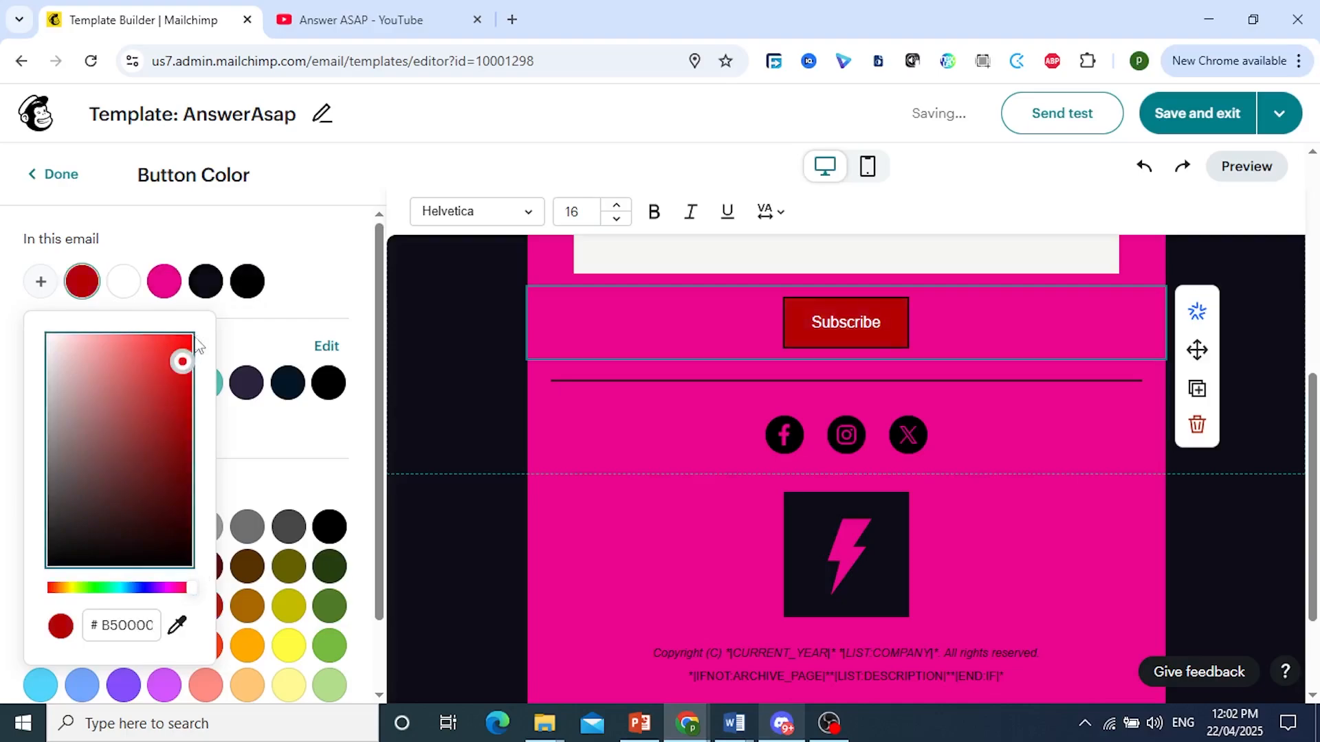
{"action": "left_click", "coordinate": [354, 437]}
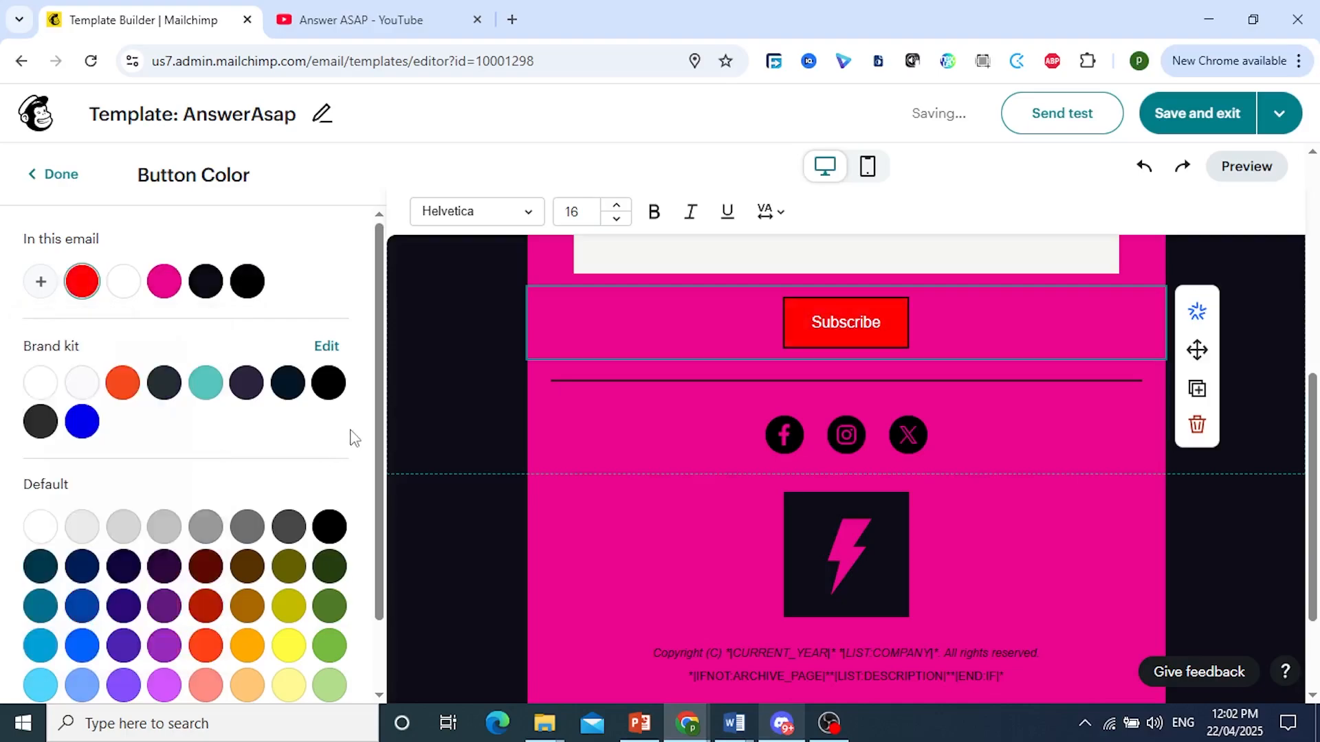
{"action": "double_click", "coordinate": [836, 324]}
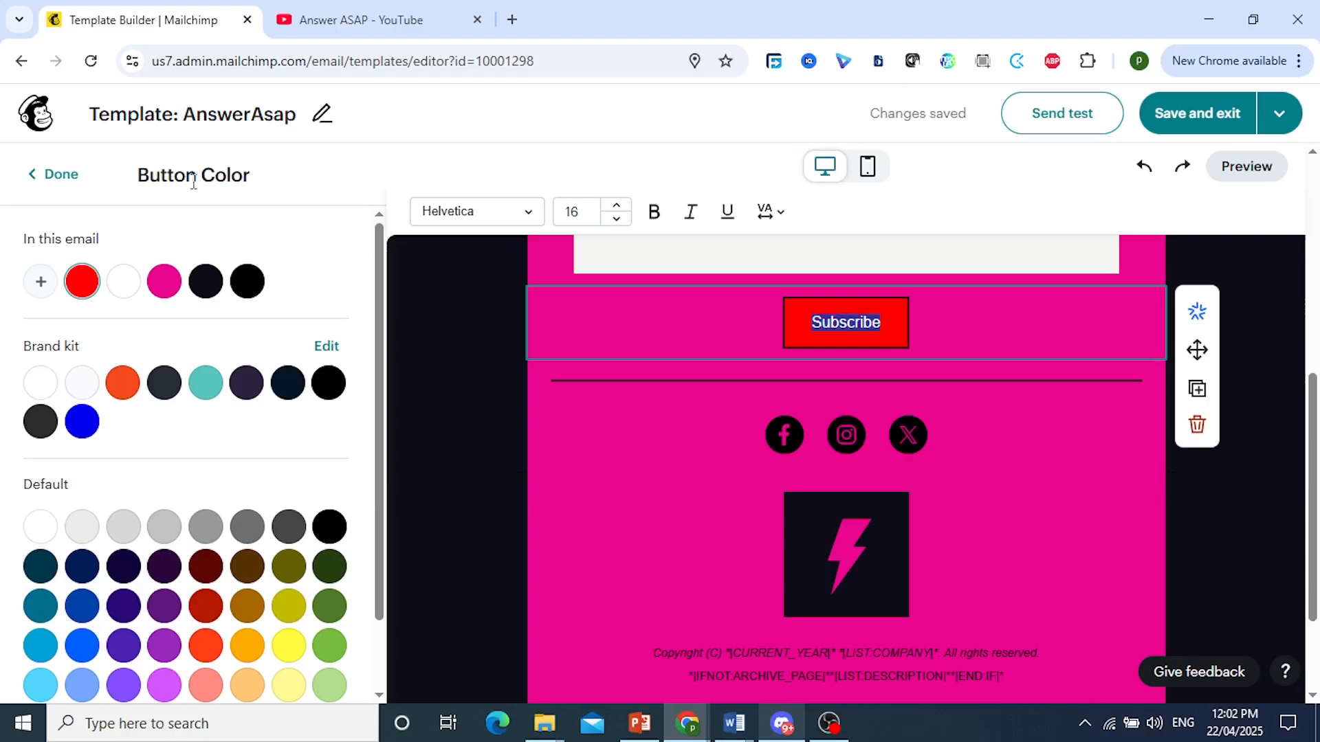
{"action": "left_click", "coordinate": [47, 174]}
Copy the Answer ASAP channel's videos page address from YouTube and set it as the Subscribe button's web link in Mailchimp
{"action": "left_click", "coordinate": [302, 21]}
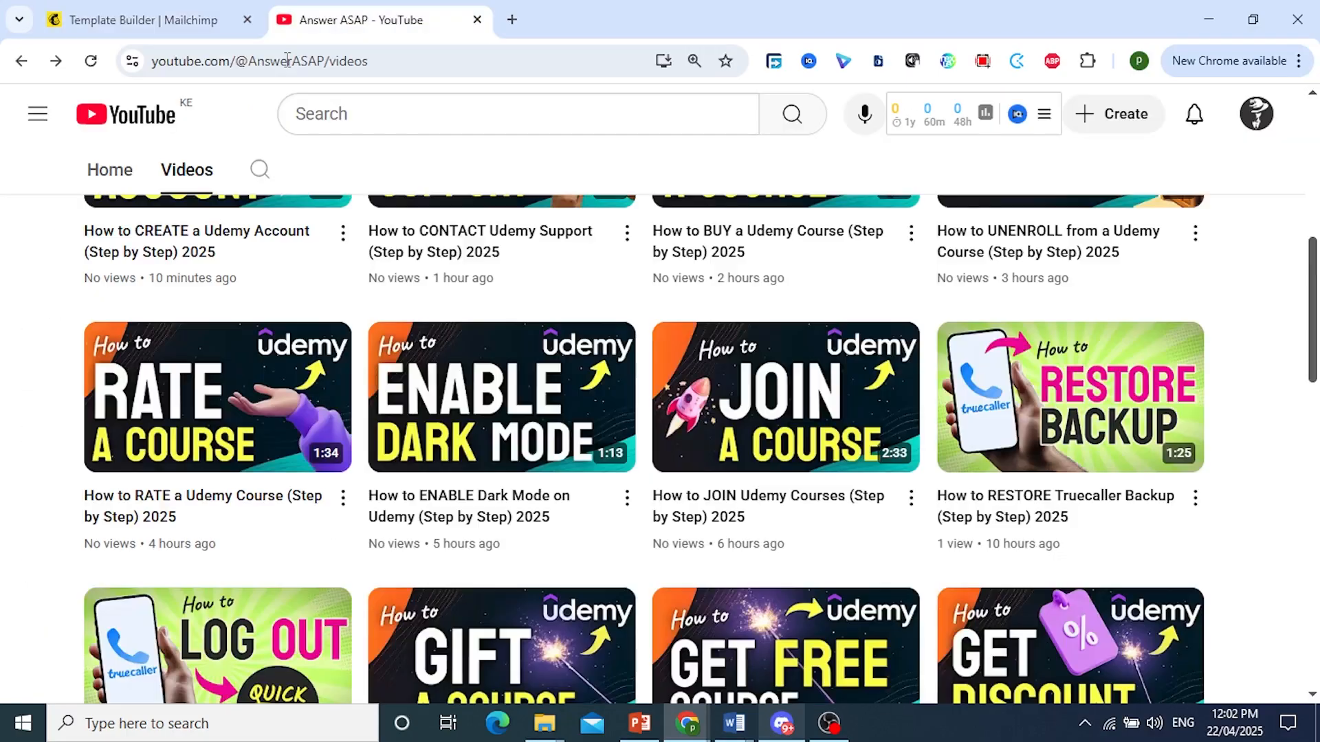
{"action": "left_click", "coordinate": [287, 60]}
{"action": "key", "text": "ctrl+c"}
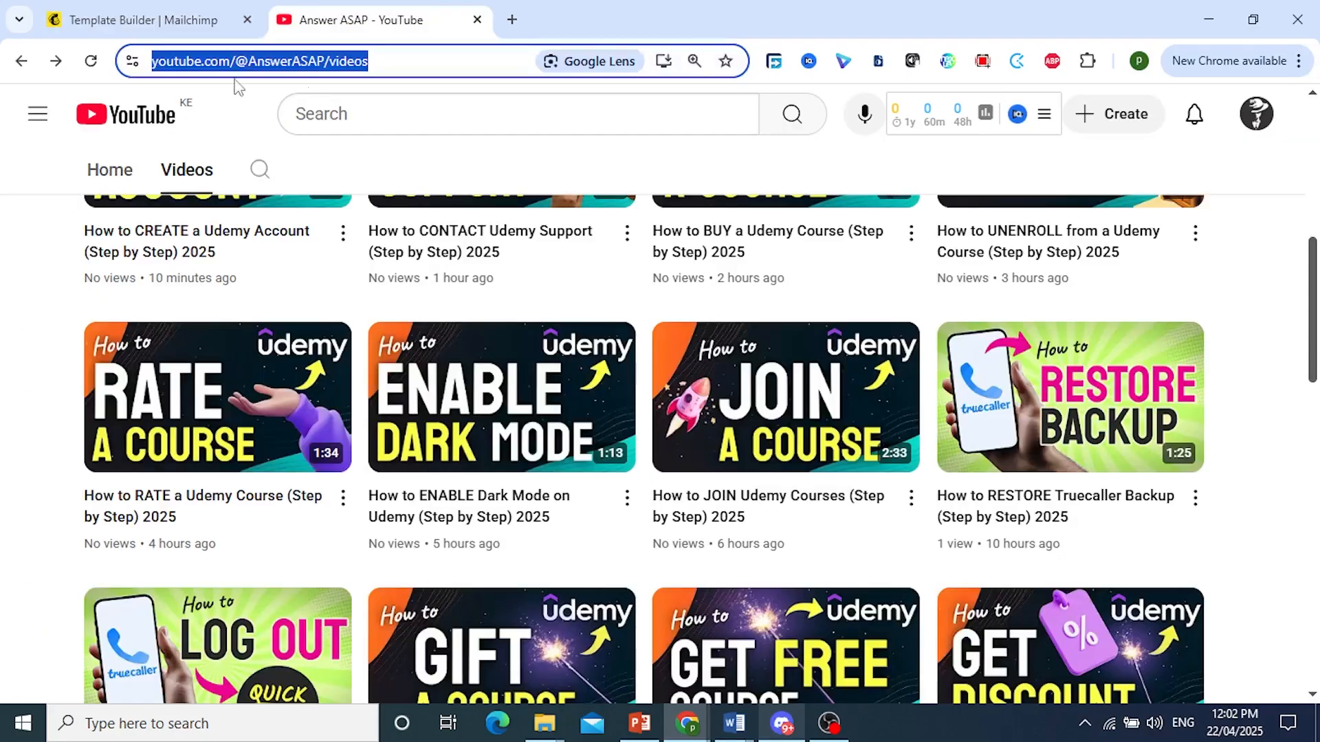
{"action": "left_click", "coordinate": [138, 20]}
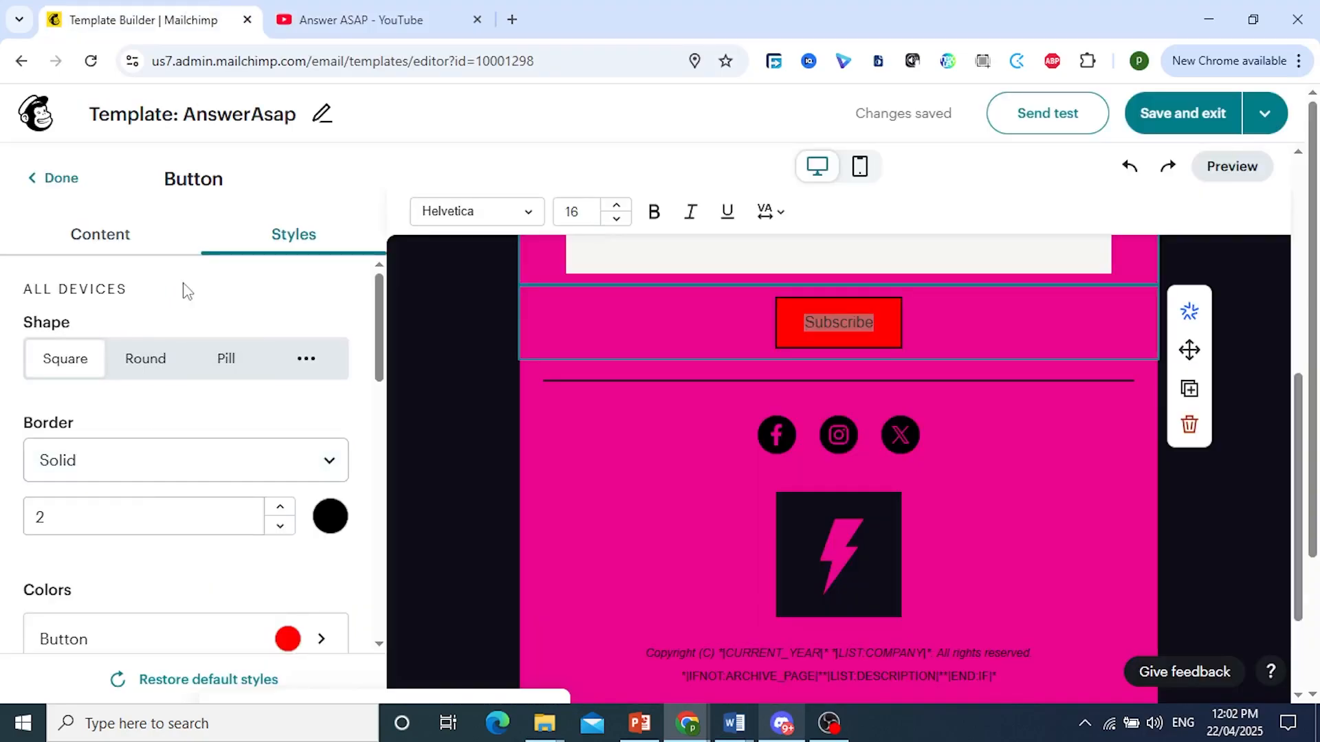
{"action": "left_click", "coordinate": [98, 237]}
{"action": "left_click", "coordinate": [138, 389]}
{"action": "key", "text": "ctrl+v"}
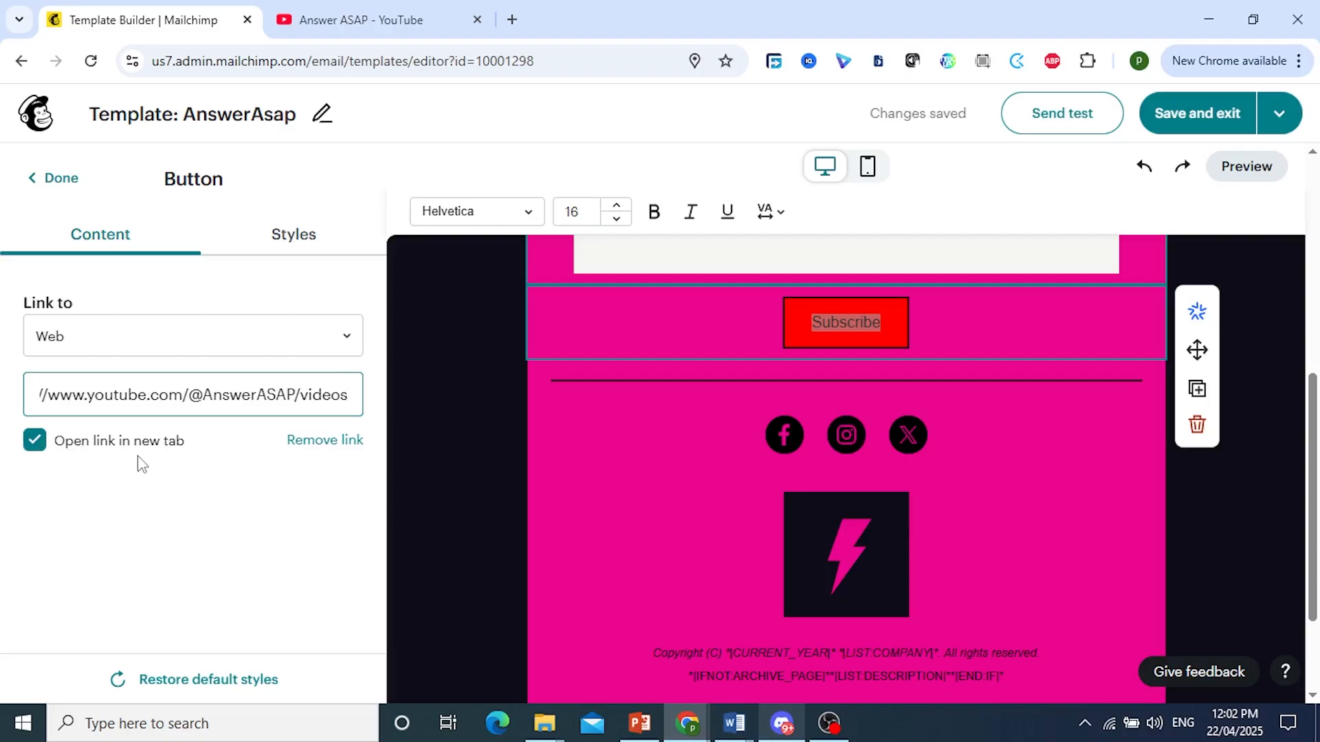
{"action": "left_click", "coordinate": [461, 371]}
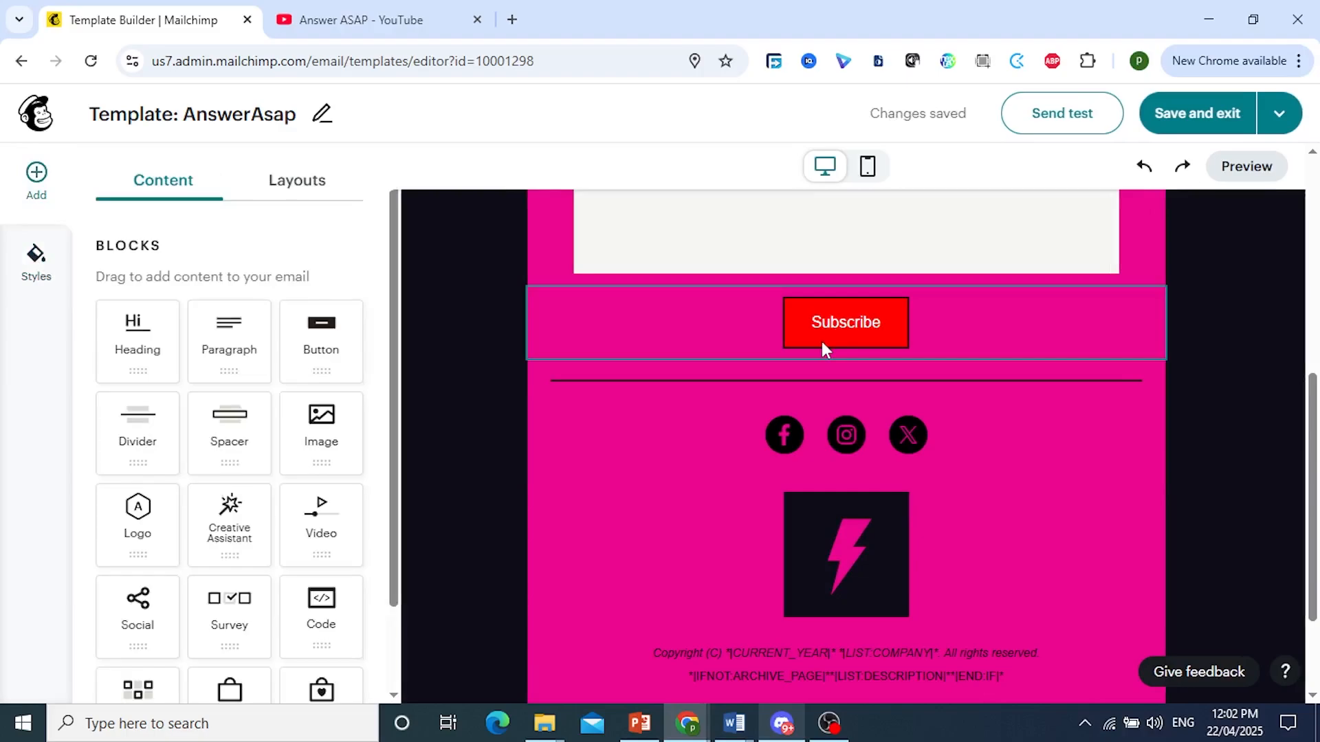
{"action": "scroll", "coordinate": [823, 344], "scroll_direction": "up", "scroll_amount": 4}
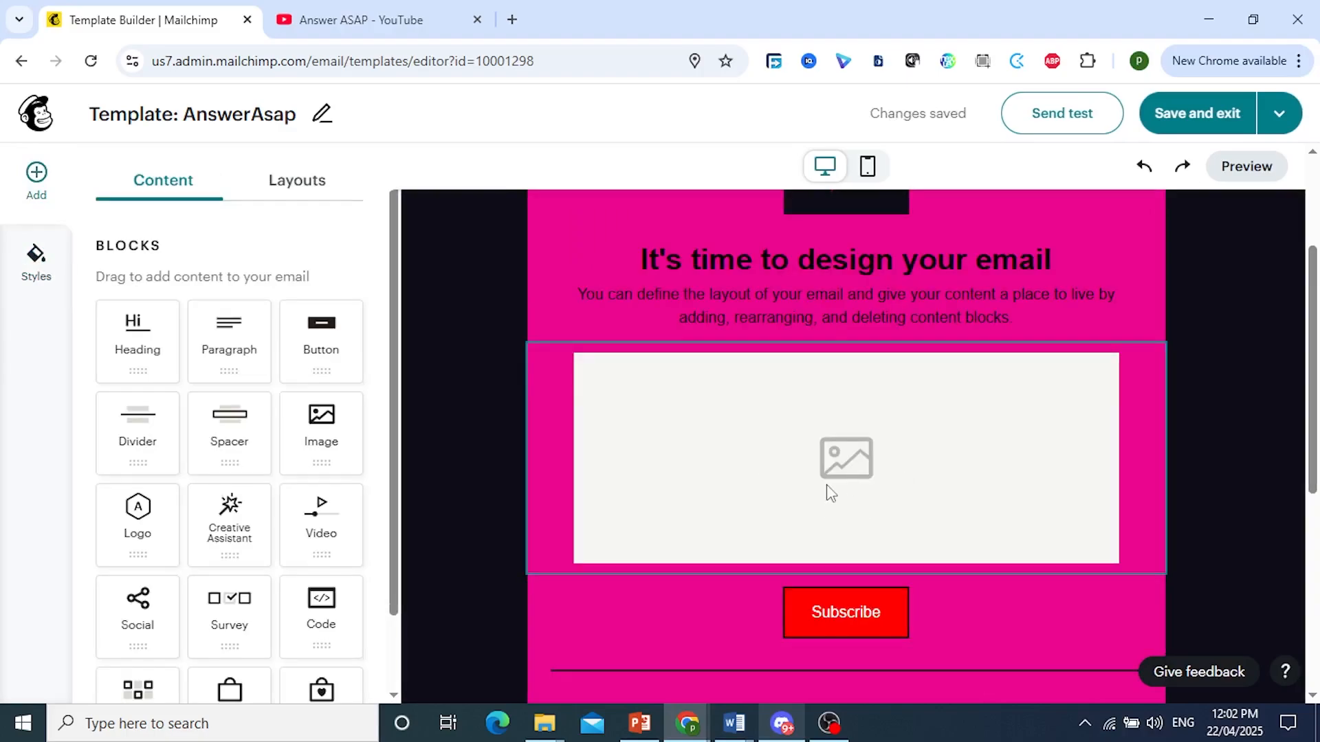
{"action": "left_click", "coordinate": [756, 474]}
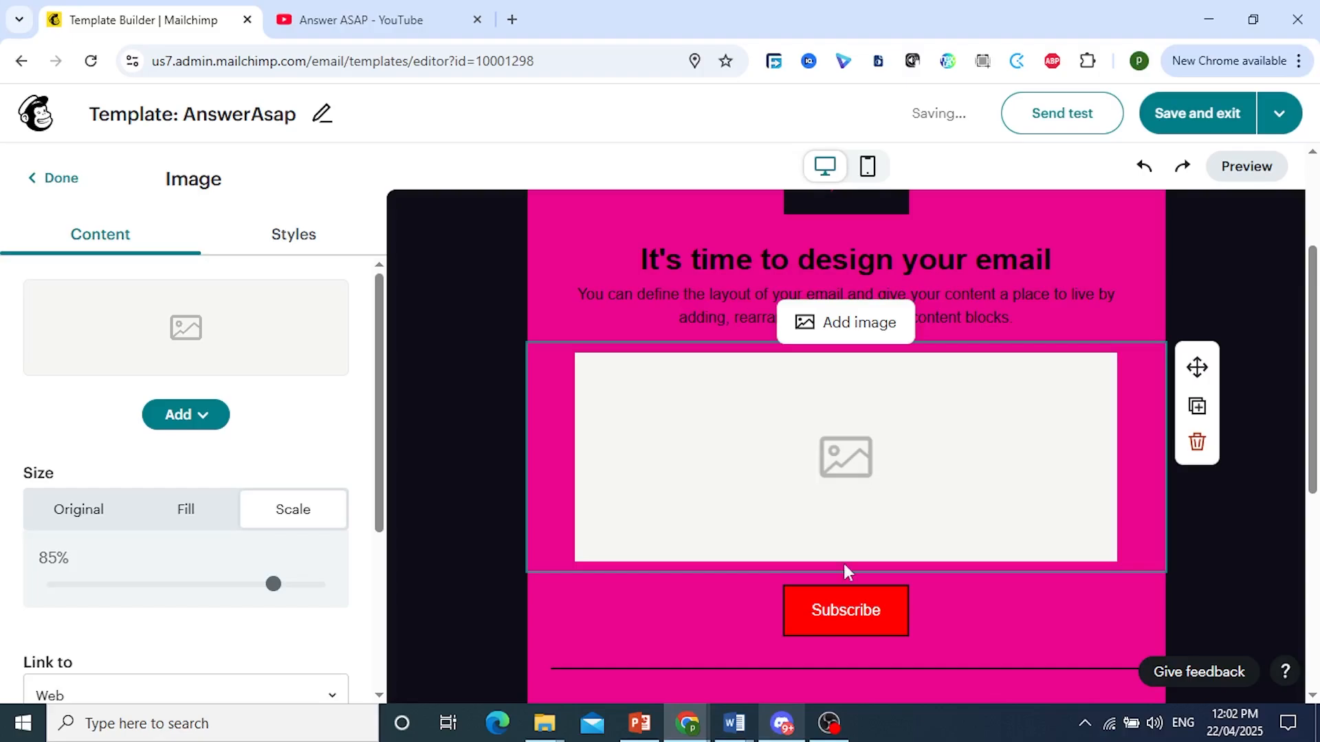
{"action": "left_click", "coordinate": [850, 611]}
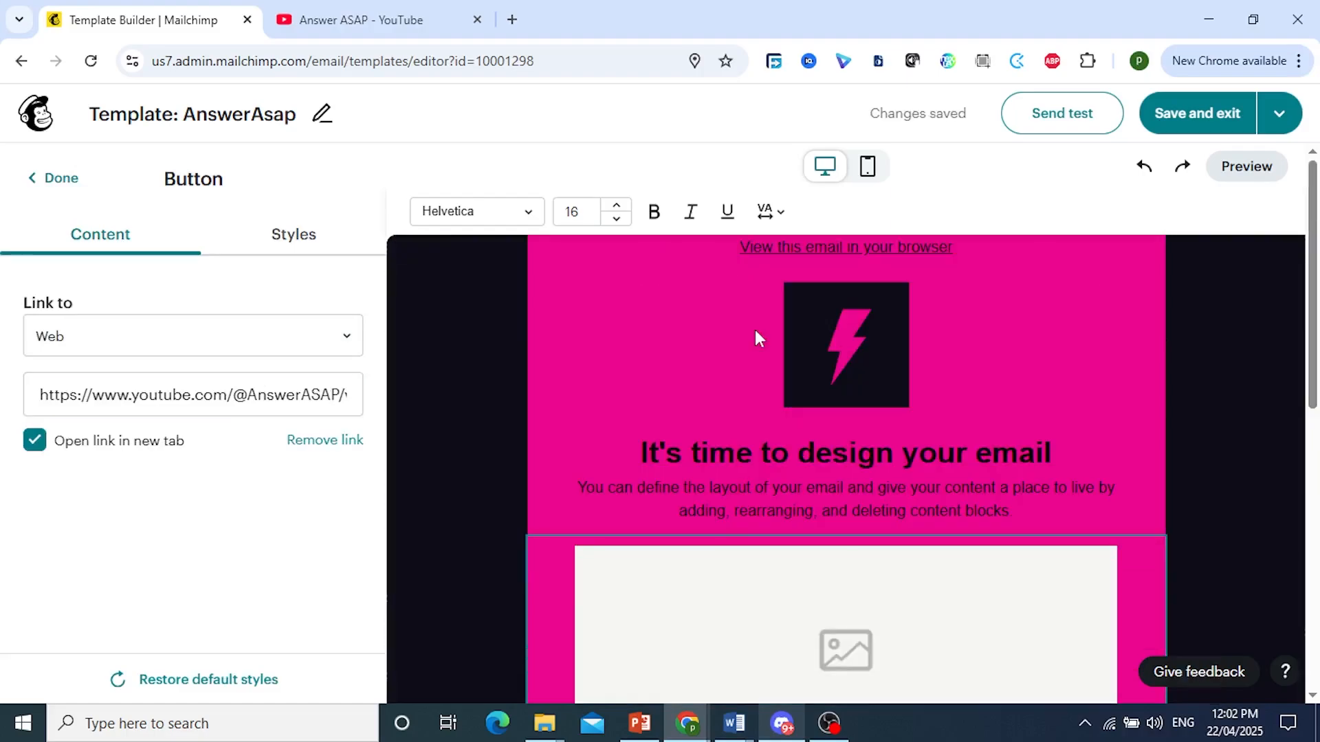
{"action": "scroll", "coordinate": [755, 328], "scroll_direction": "down", "scroll_amount": 5}
{"action": "left_click", "coordinate": [846, 418]}
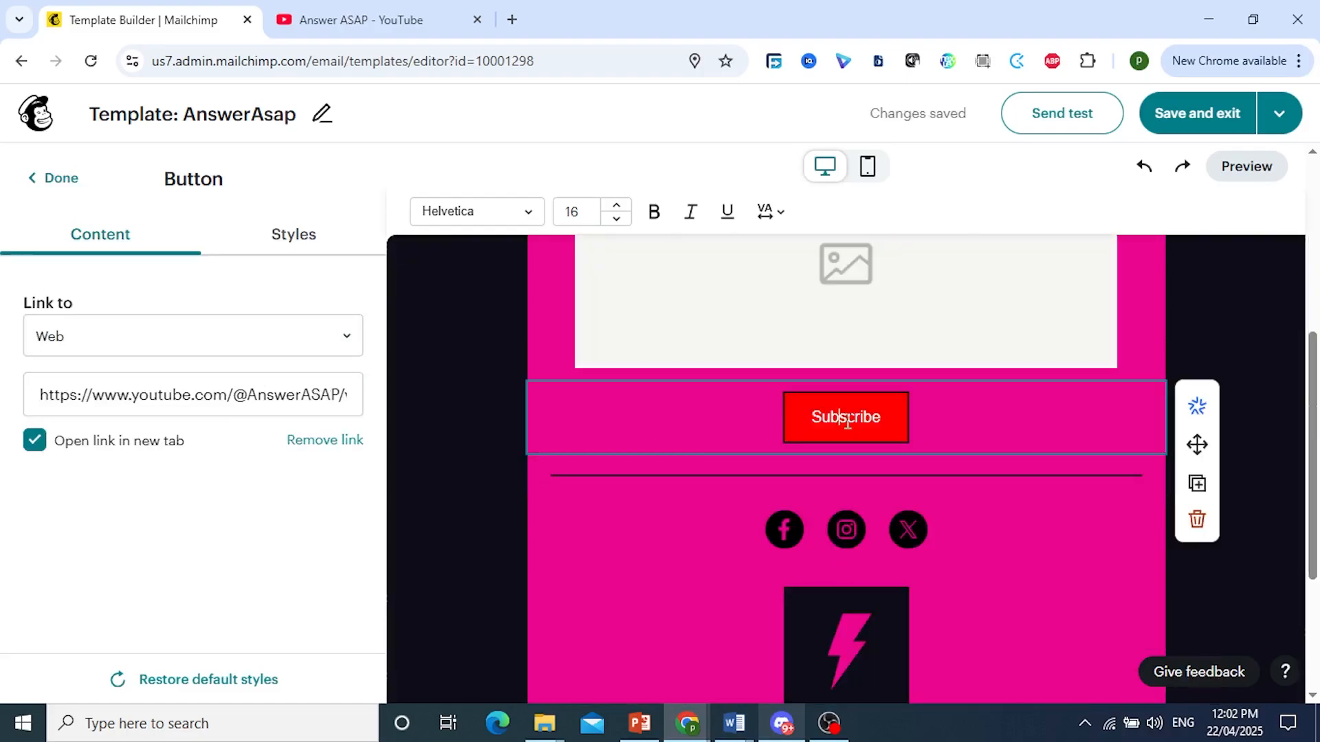
{"action": "triple_click", "coordinate": [262, 397]}
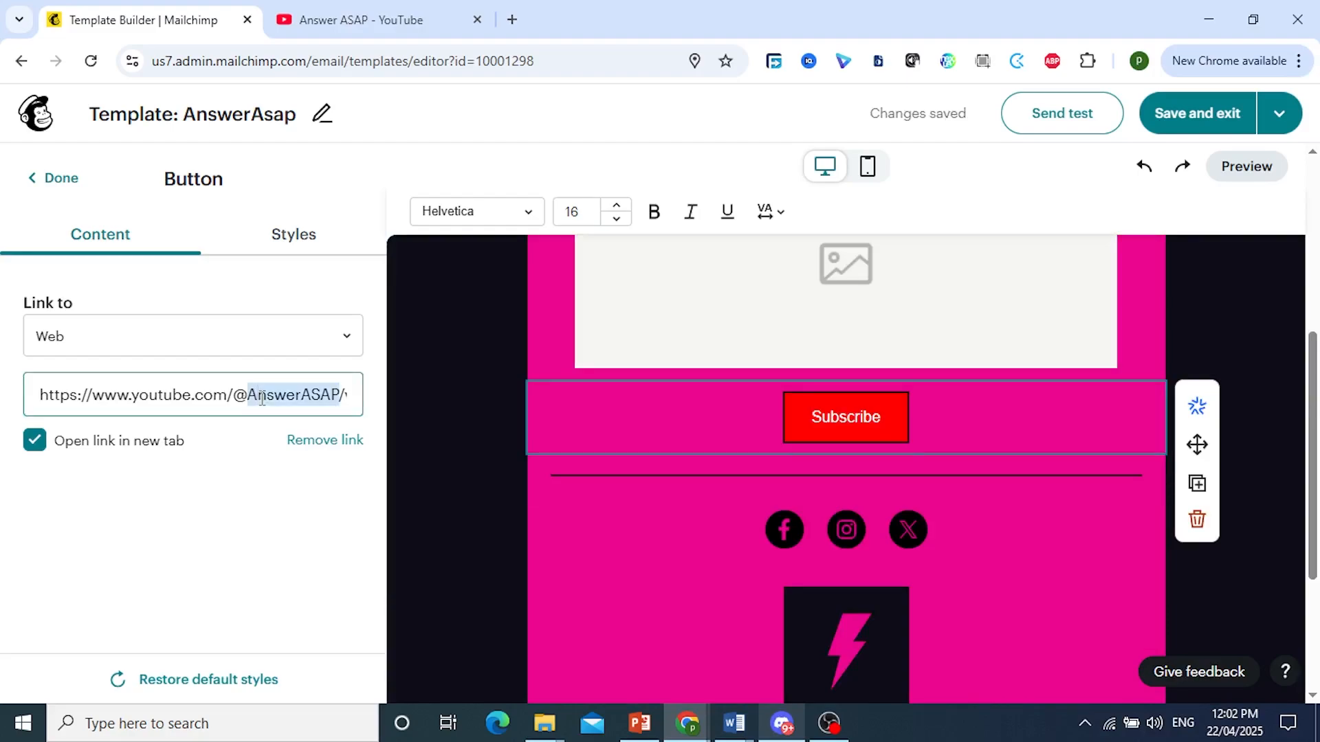
{"action": "double_click", "coordinate": [324, 447]}
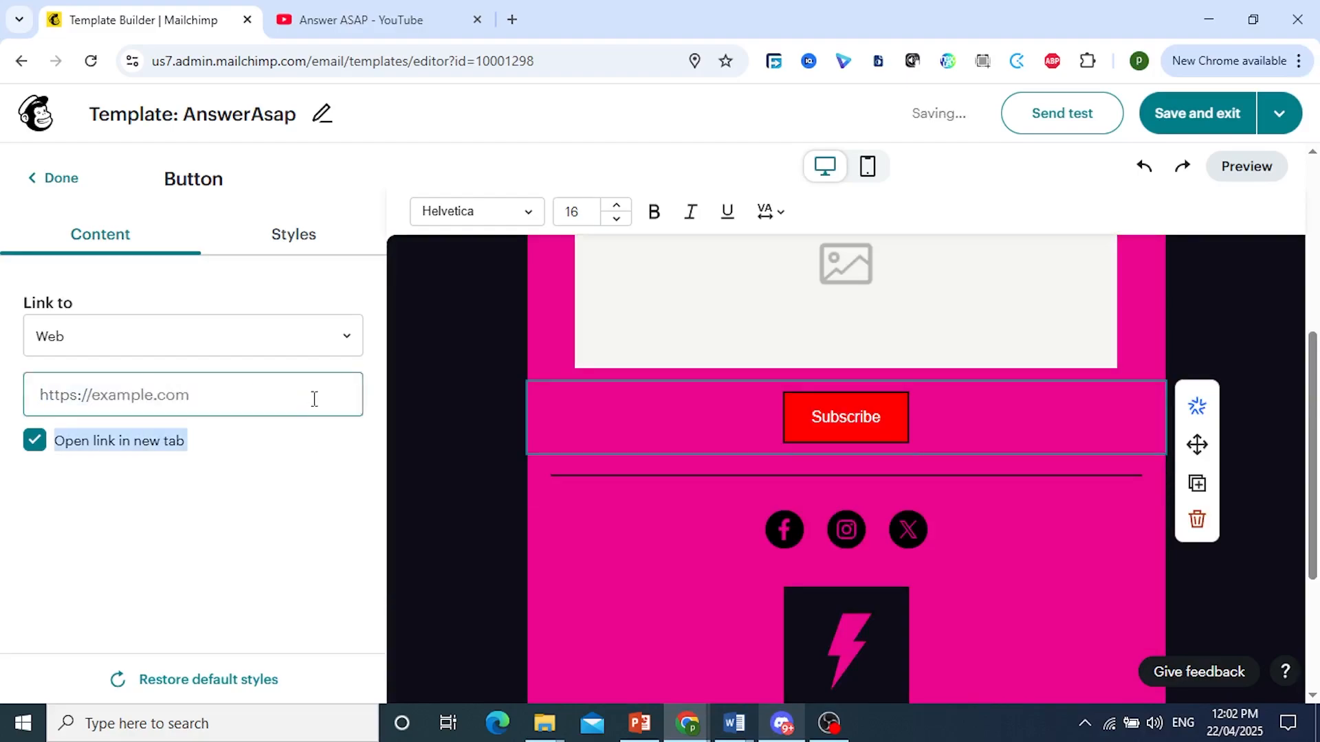
{"action": "left_click", "coordinate": [283, 397]}
{"action": "type", "text": "https://www.youtube.com/@AnswerASAP/videos"}
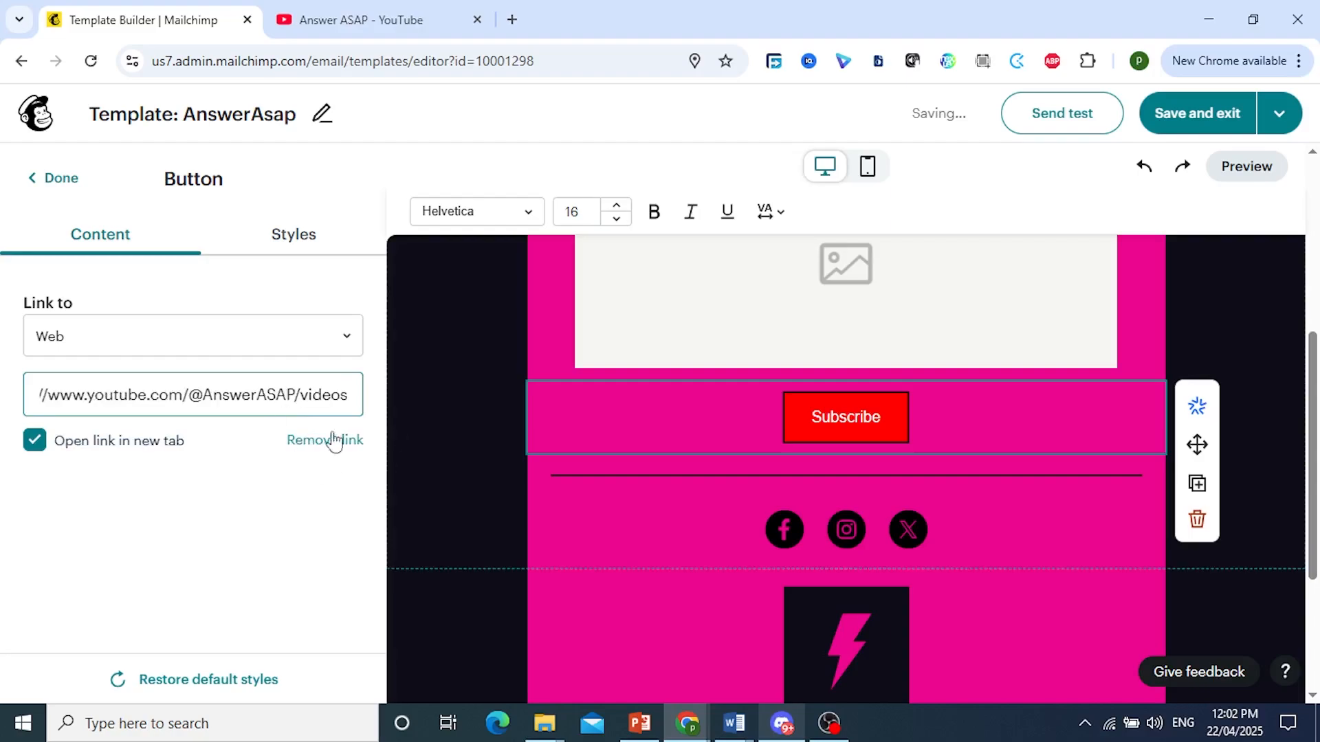
{"action": "left_click", "coordinate": [55, 173]}
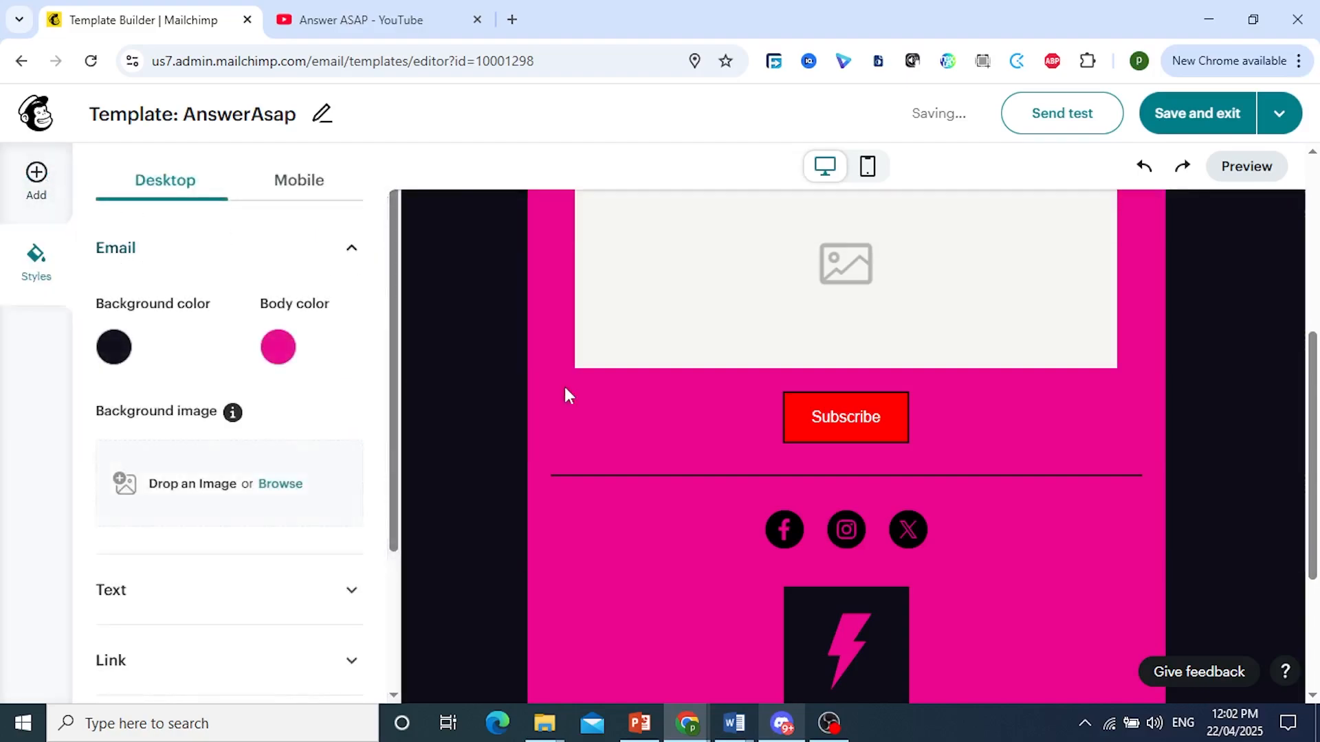
Show Mailchimp's content blocks, switch to YouTube and copy the link address of the "How to JOIN Udemy Courses" video
{"action": "scroll", "coordinate": [564, 386], "scroll_direction": "up", "scroll_amount": 3}
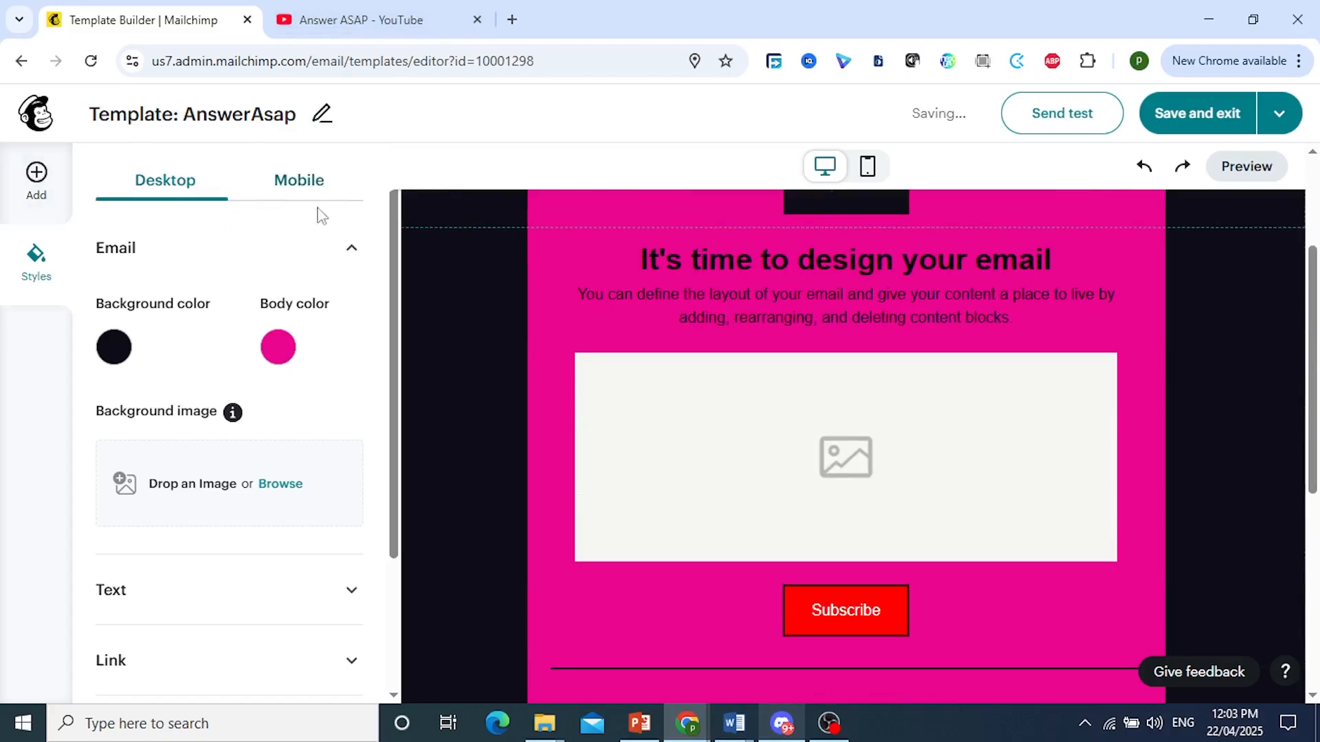
{"action": "left_click", "coordinate": [39, 194]}
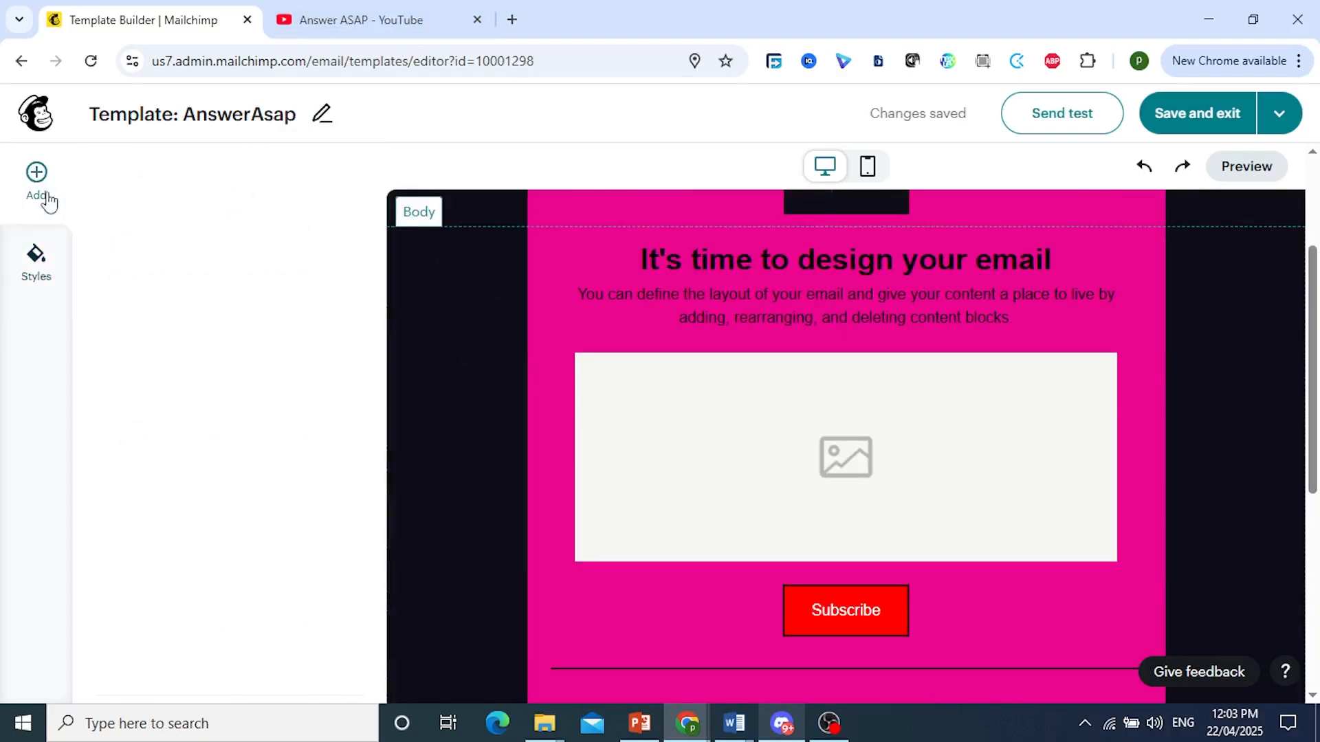
{"action": "left_click", "coordinate": [377, 19]}
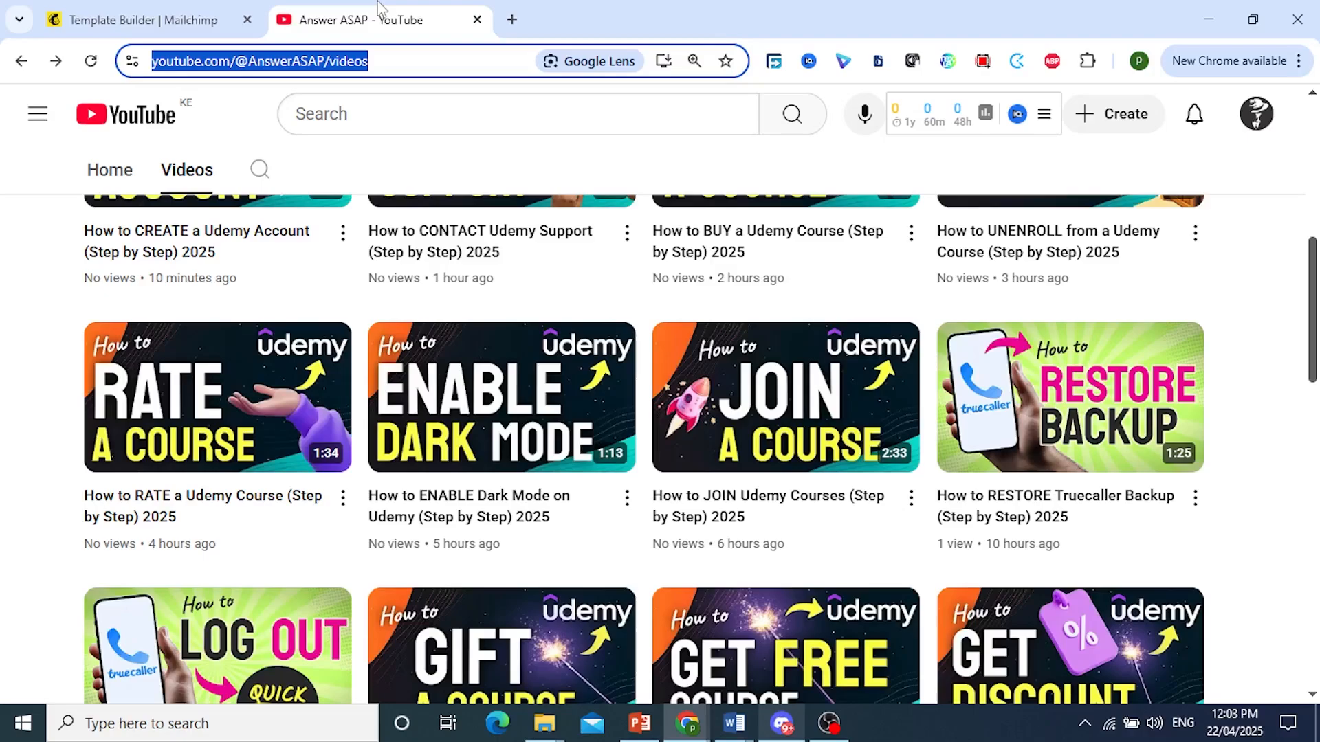
{"action": "scroll", "coordinate": [404, 258], "scroll_direction": "up", "scroll_amount": 6}
{"action": "scroll", "coordinate": [405, 275], "scroll_direction": "down", "scroll_amount": 5}
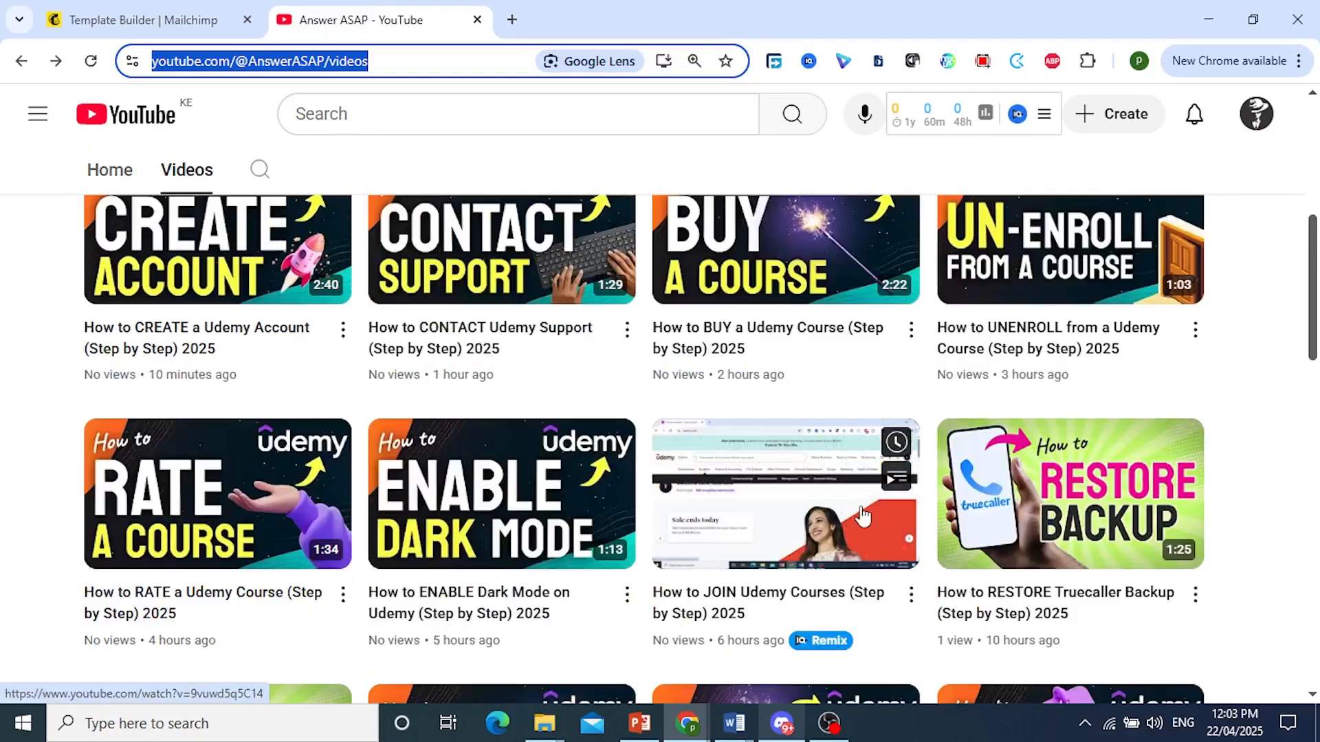
{"action": "right_click", "coordinate": [840, 520]}
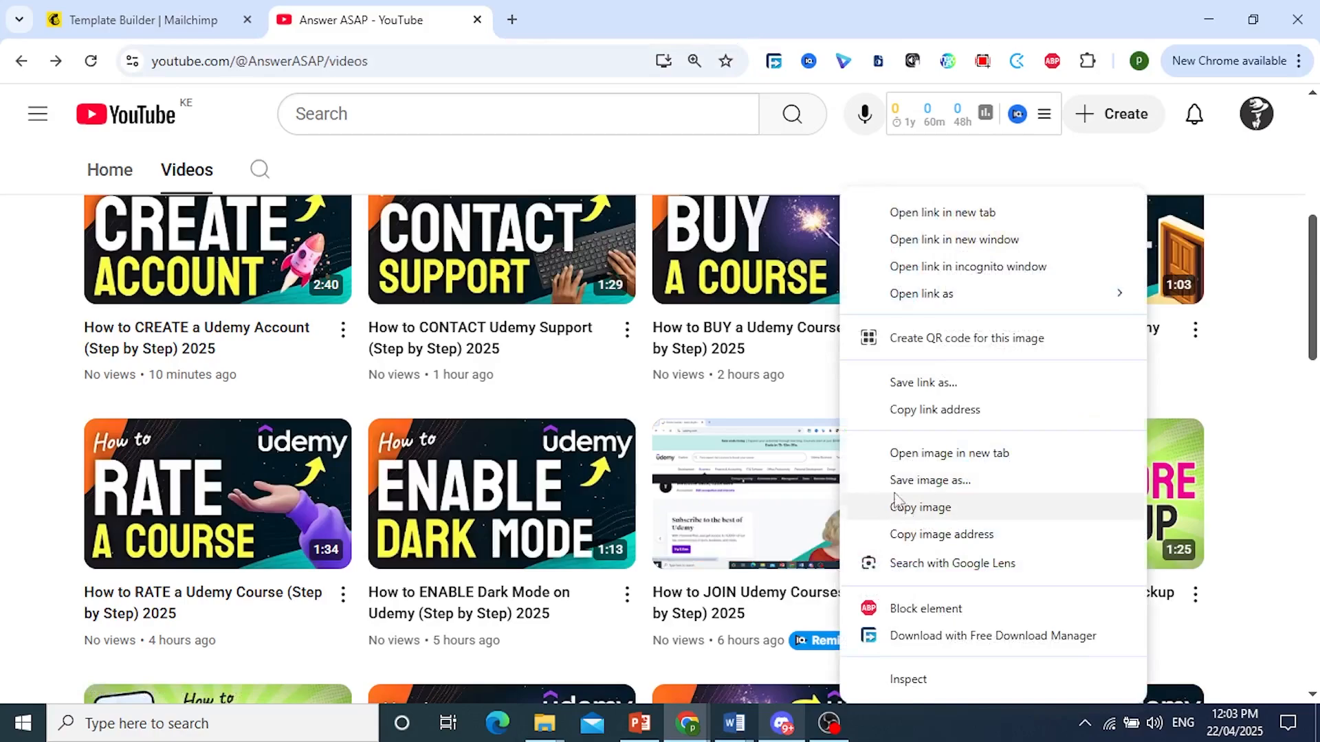
{"action": "left_click", "coordinate": [947, 411]}
Switch back to Mailchimp, insert a Video block directly below the intro text and delete the empty image block beneath it
{"action": "left_click", "coordinate": [160, 20]}
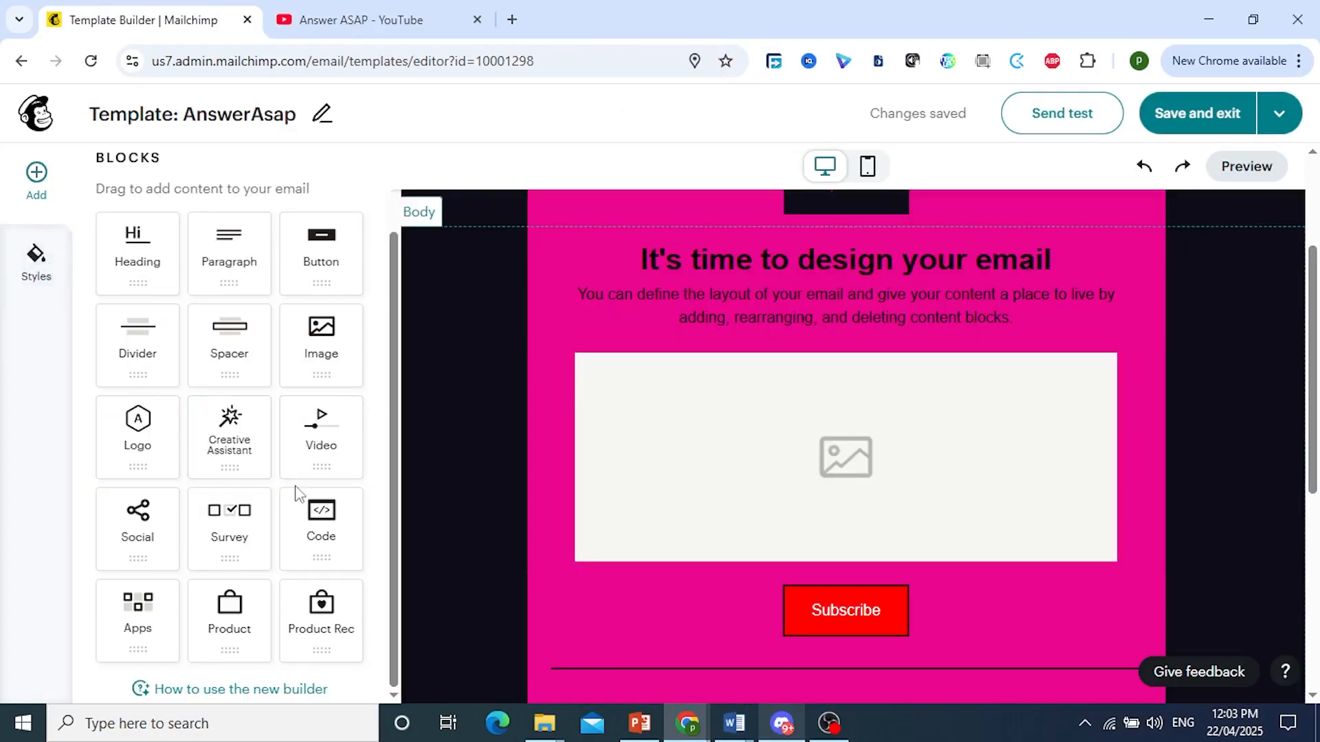
{"action": "left_click_drag", "start_coordinate": [330, 442], "coordinate": [710, 349]}
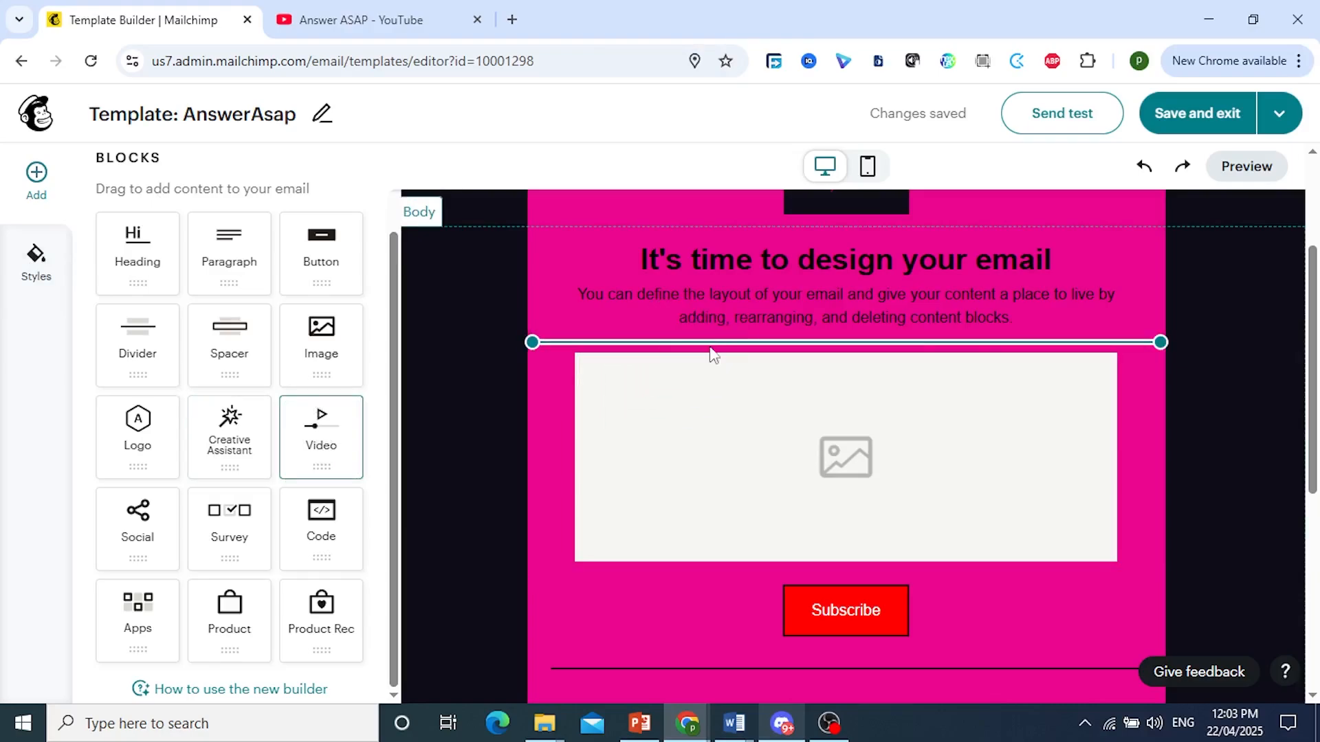
{"action": "scroll", "coordinate": [649, 344], "scroll_direction": "up", "scroll_amount": 2}
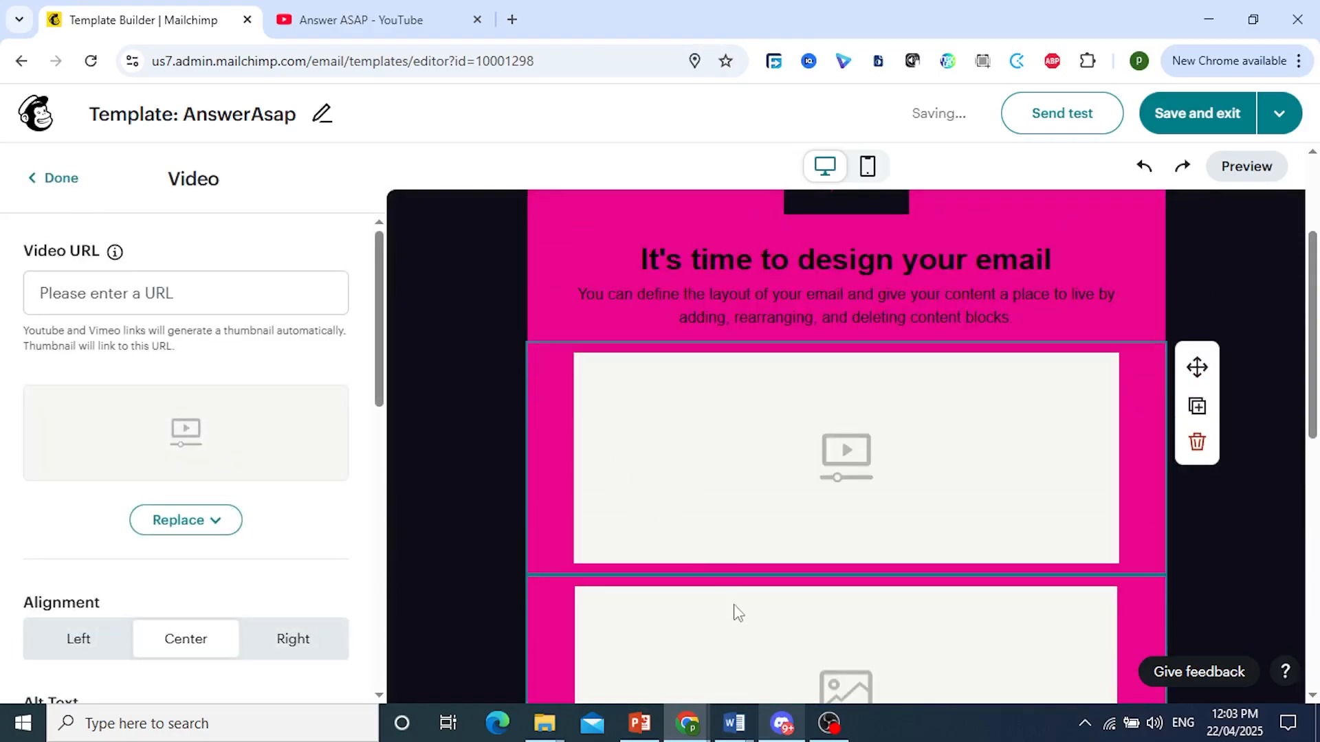
{"action": "left_click", "coordinate": [731, 618]}
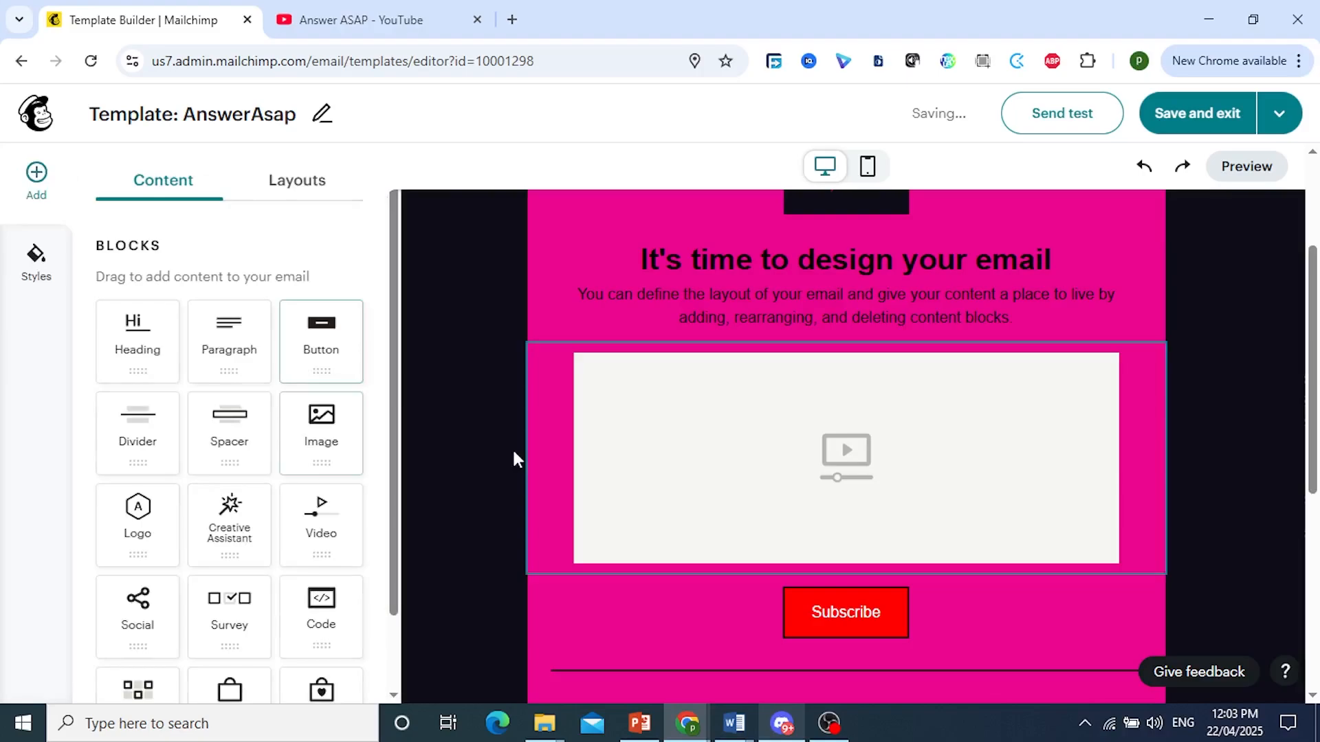
{"action": "left_click", "coordinate": [812, 413]}
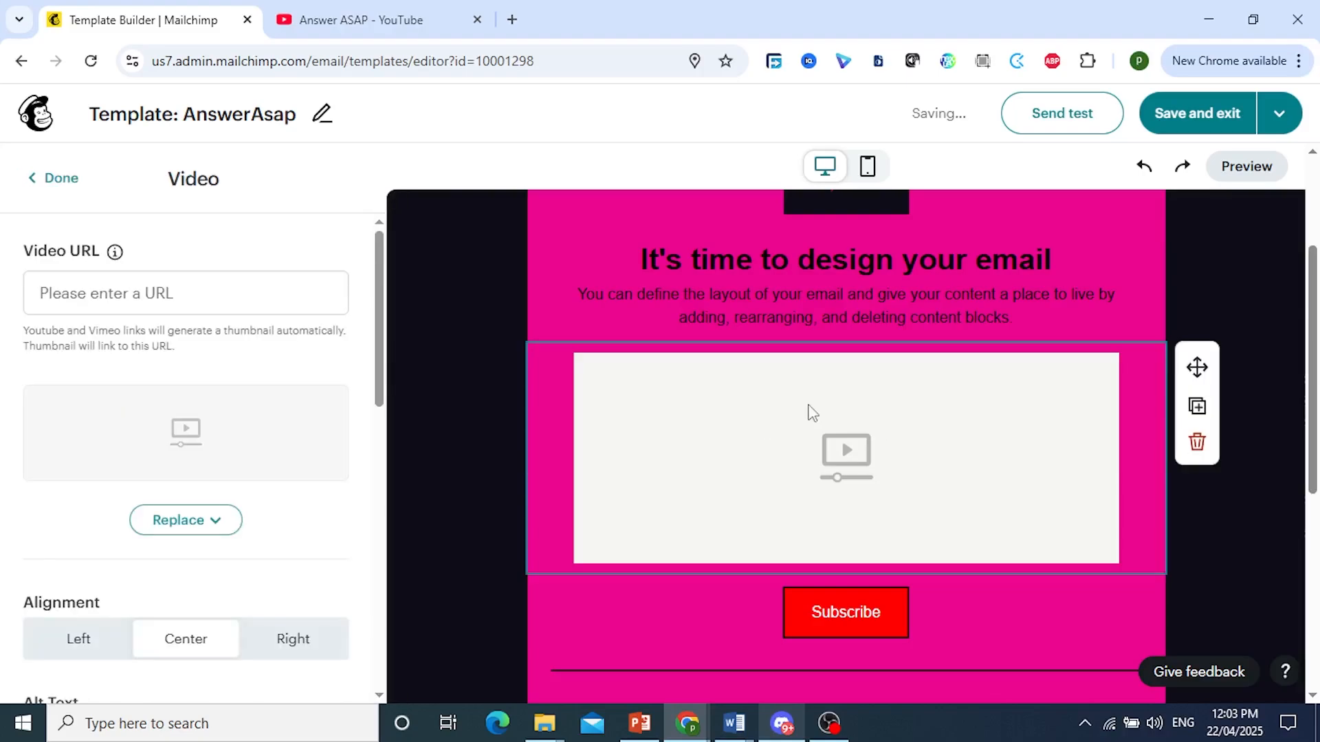
{"action": "left_click", "coordinate": [151, 289]}
{"action": "key", "text": "ctrl+v"}
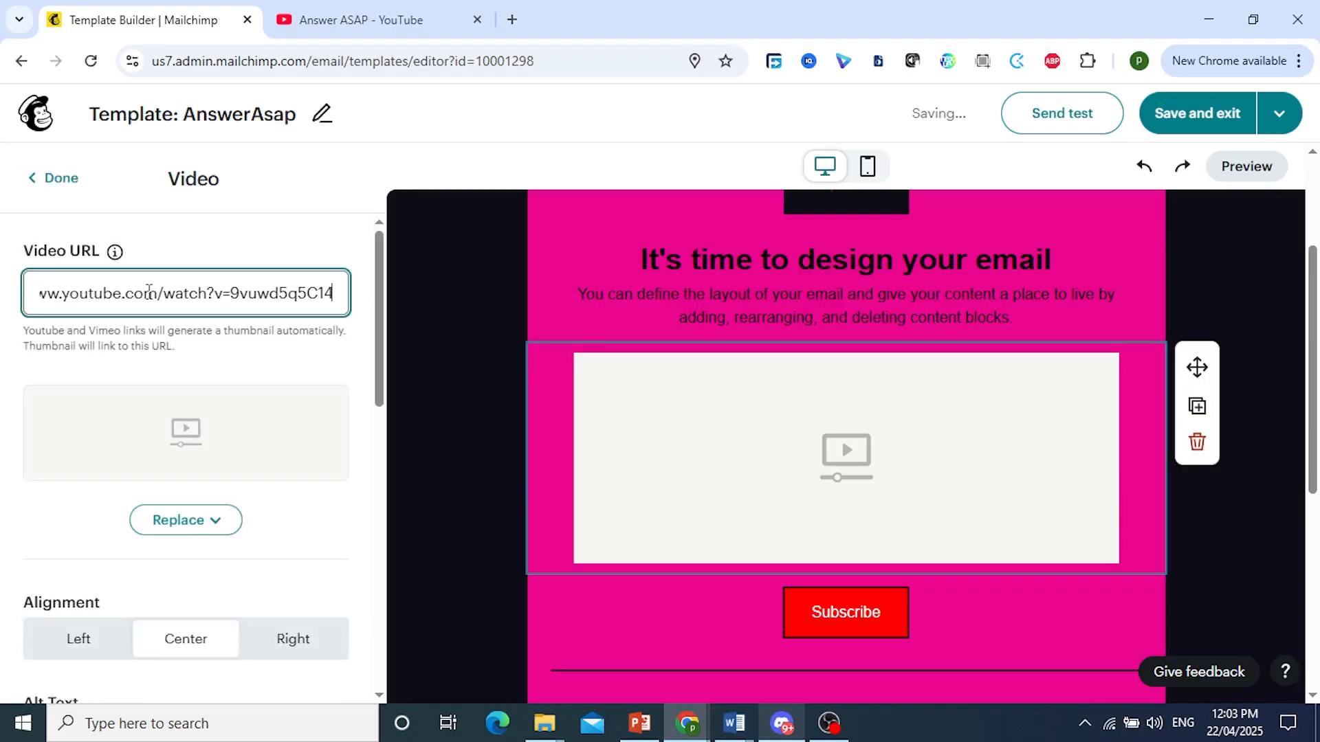
{"action": "left_click", "coordinate": [215, 358]}
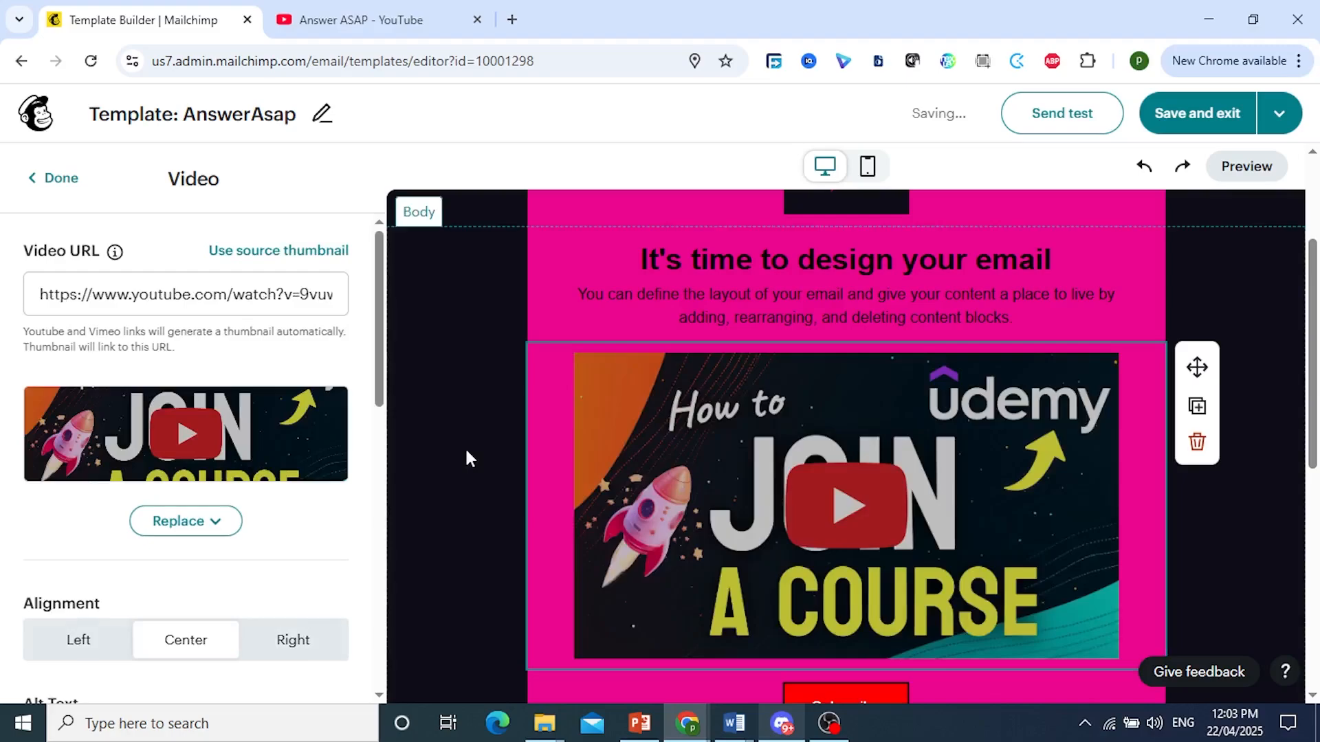
{"action": "left_click", "coordinate": [466, 451]}
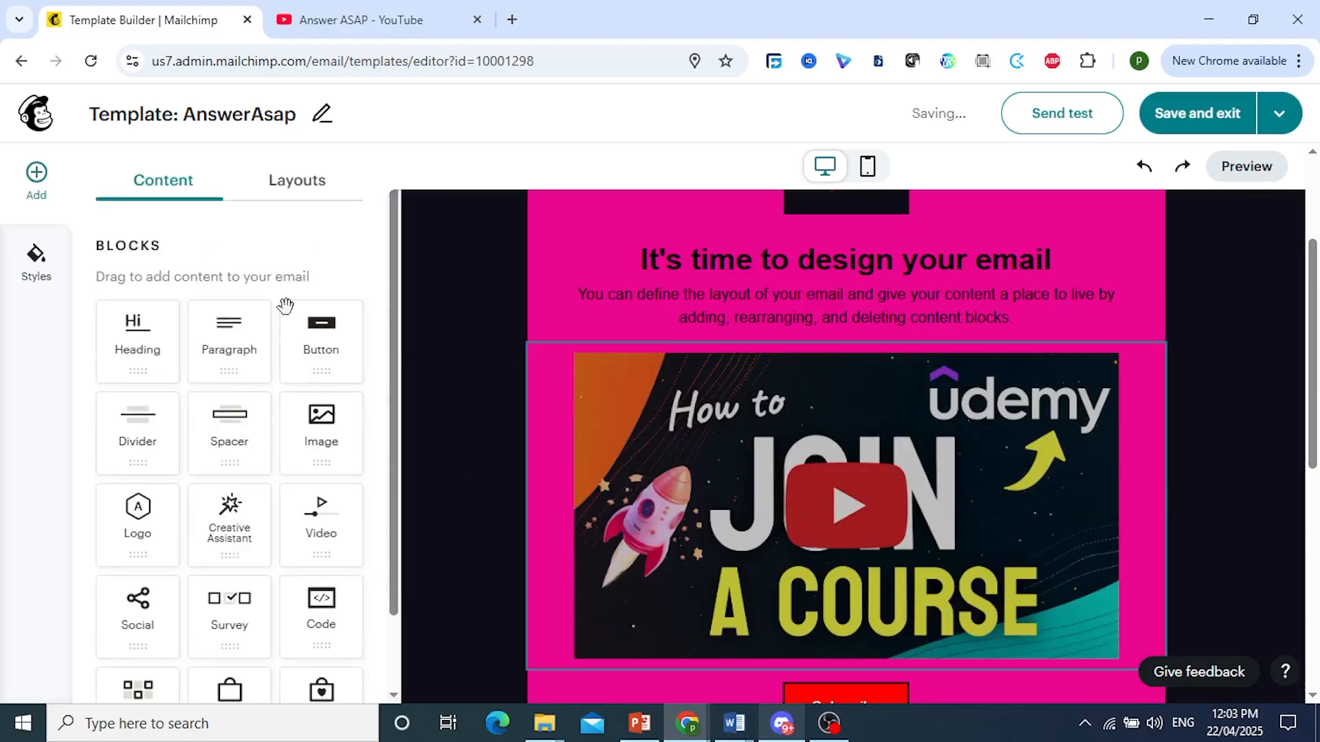
Change the text color of the heading "It's time to design your email" to white
{"action": "scroll", "coordinate": [662, 433], "scroll_direction": "down", "scroll_amount": 7}
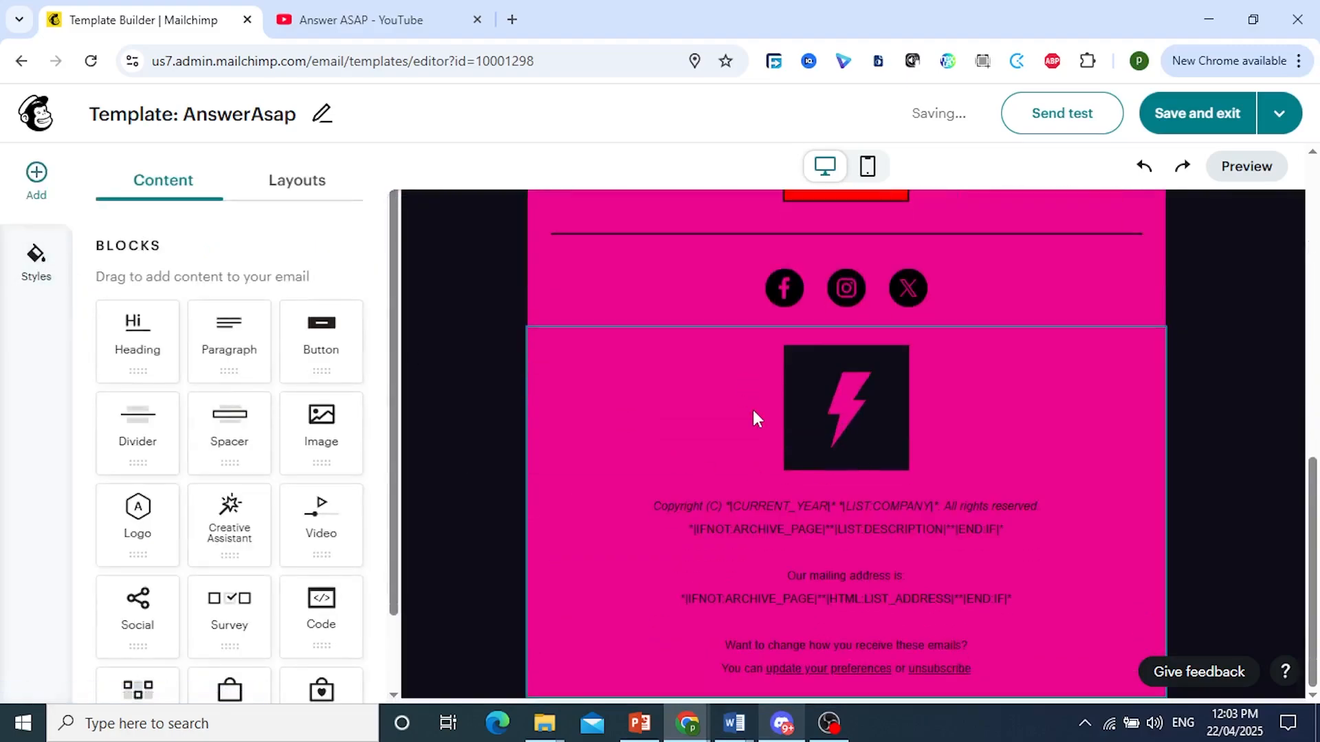
{"action": "scroll", "coordinate": [822, 520], "scroll_direction": "up", "scroll_amount": 10}
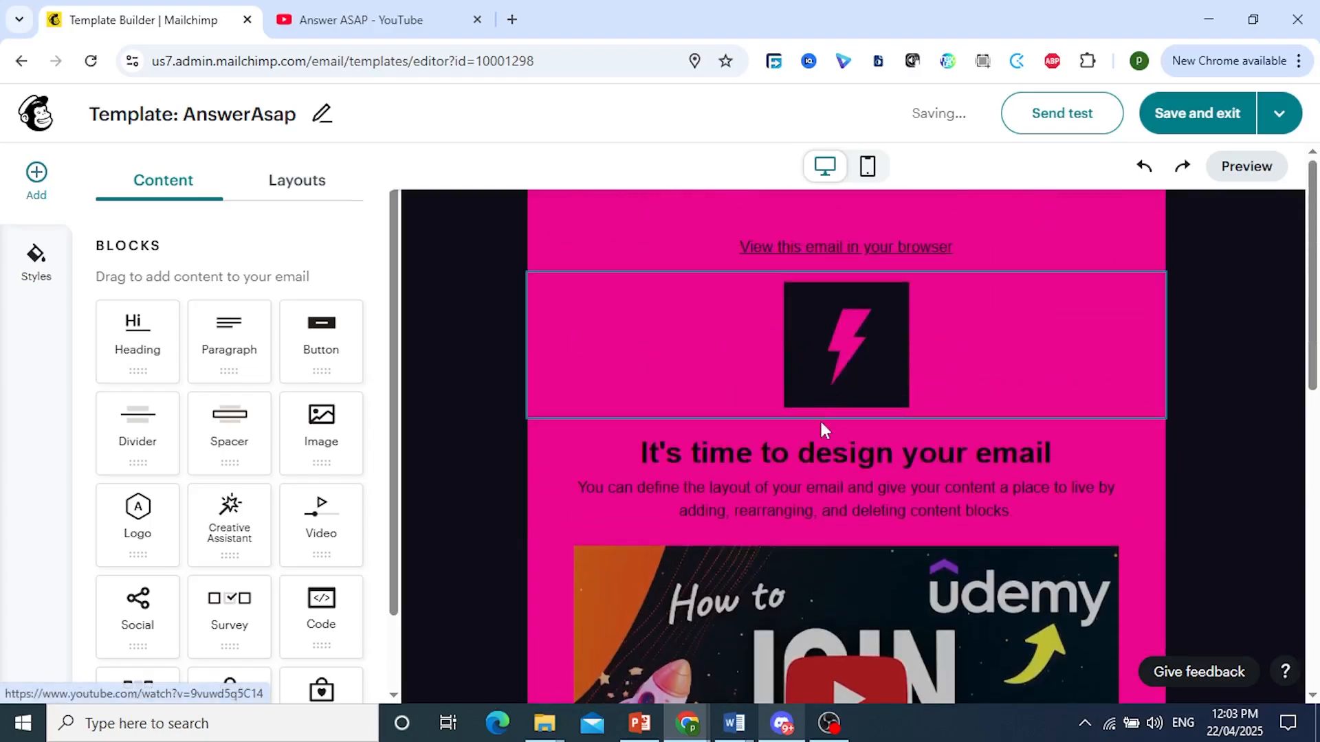
{"action": "left_click", "coordinate": [781, 471]}
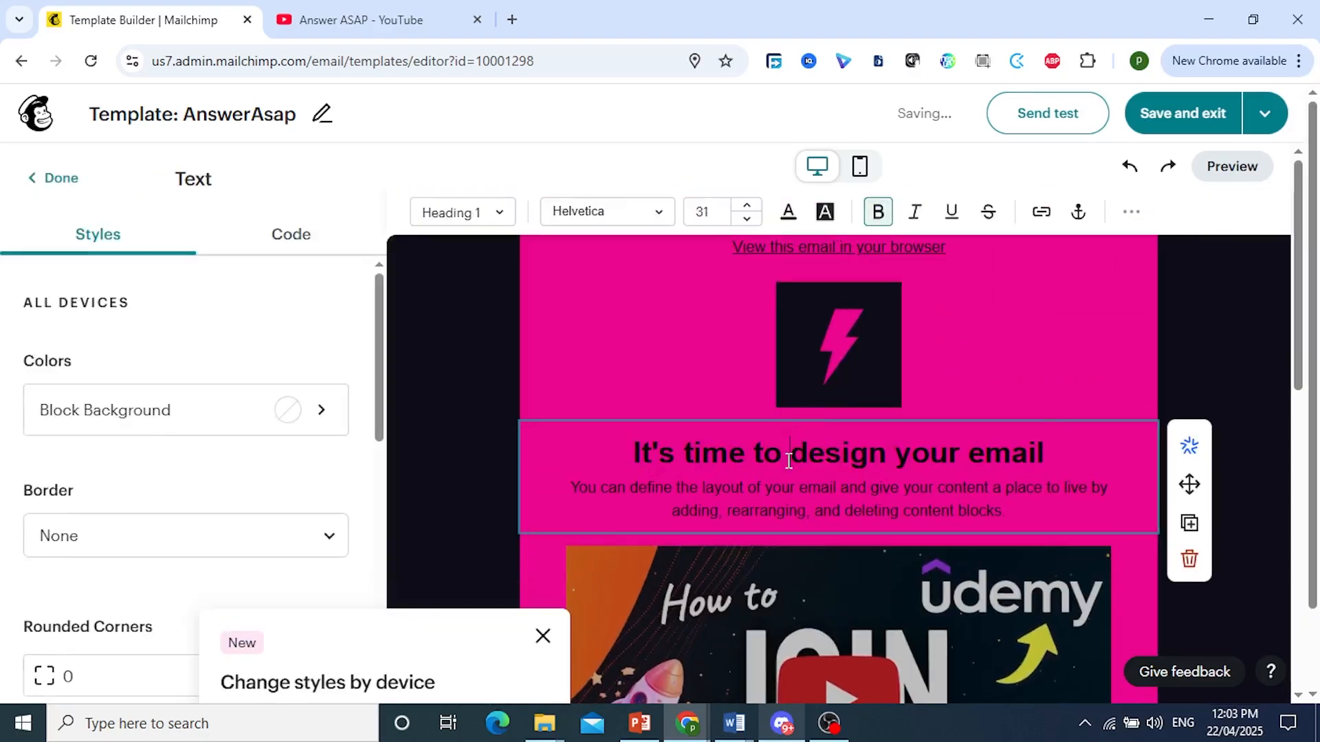
{"action": "triple_click", "coordinate": [788, 461]}
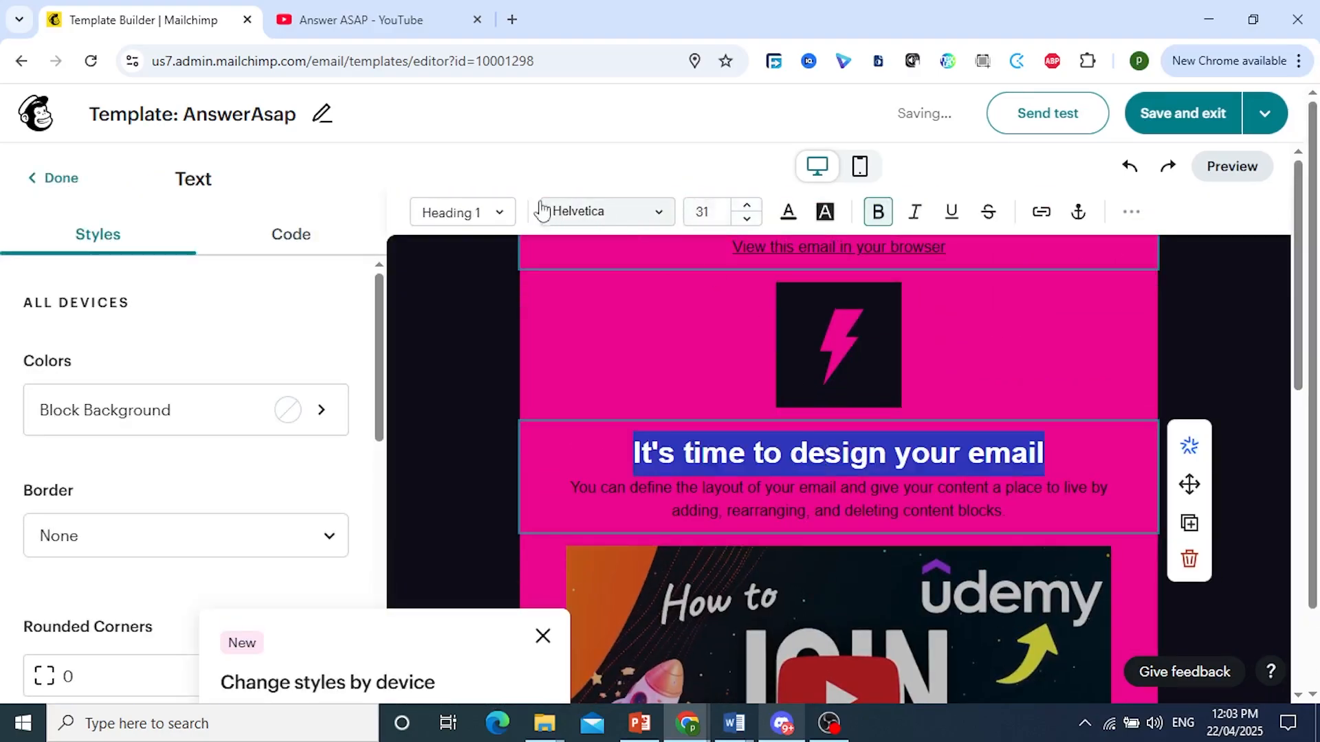
{"action": "left_click", "coordinate": [789, 212]}
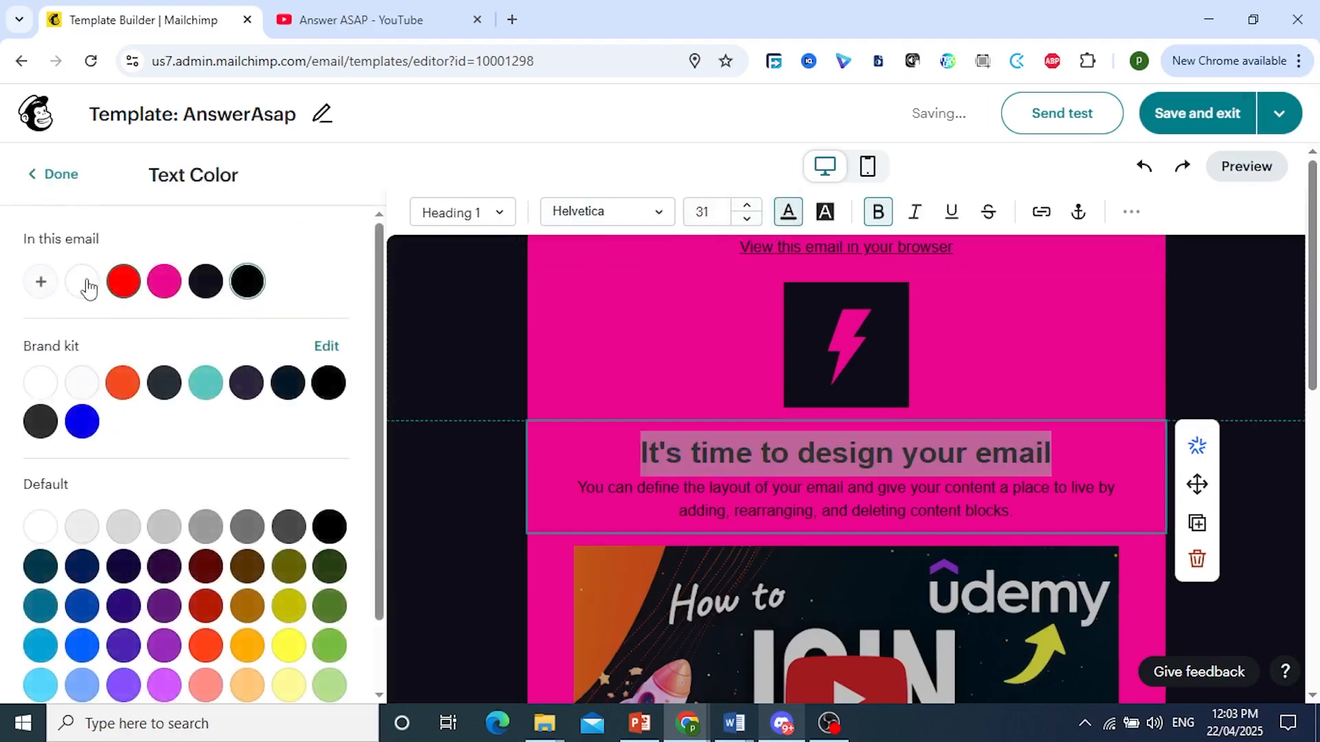
{"action": "left_click", "coordinate": [105, 297]}
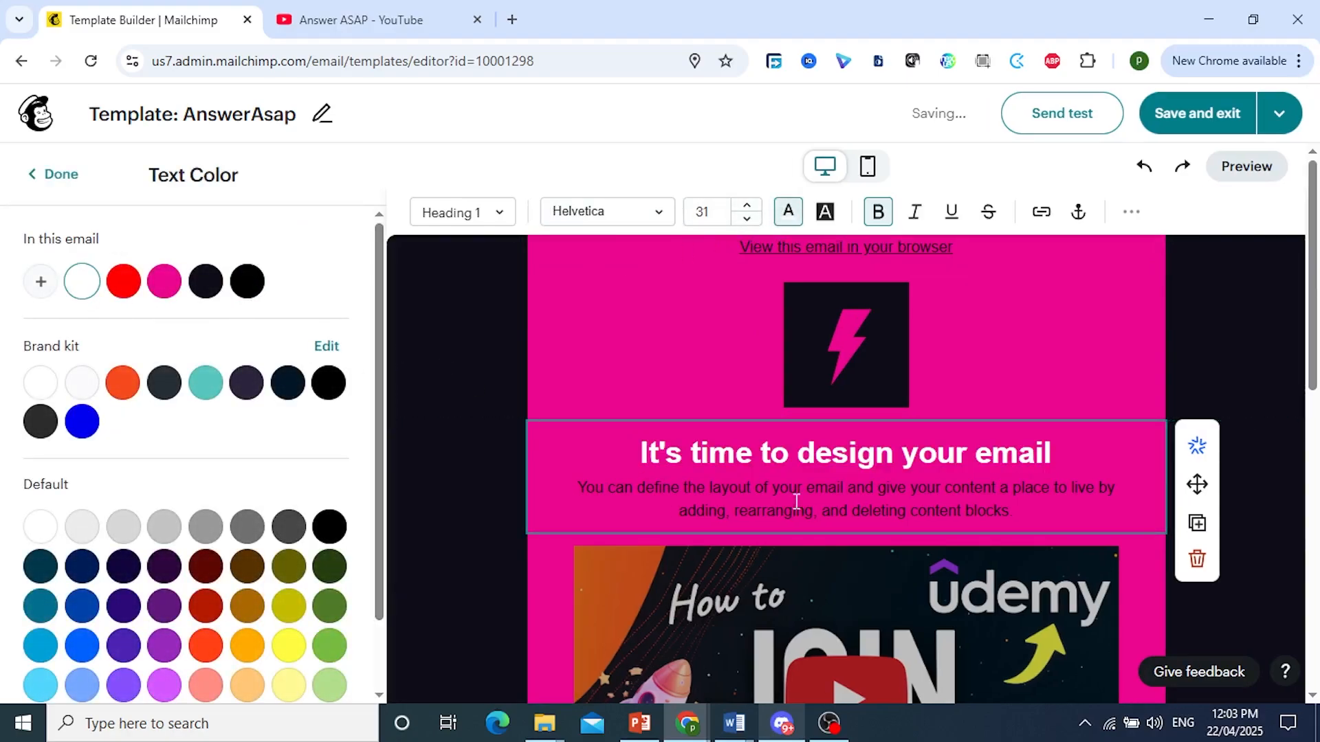
{"action": "left_click", "coordinate": [463, 314]}
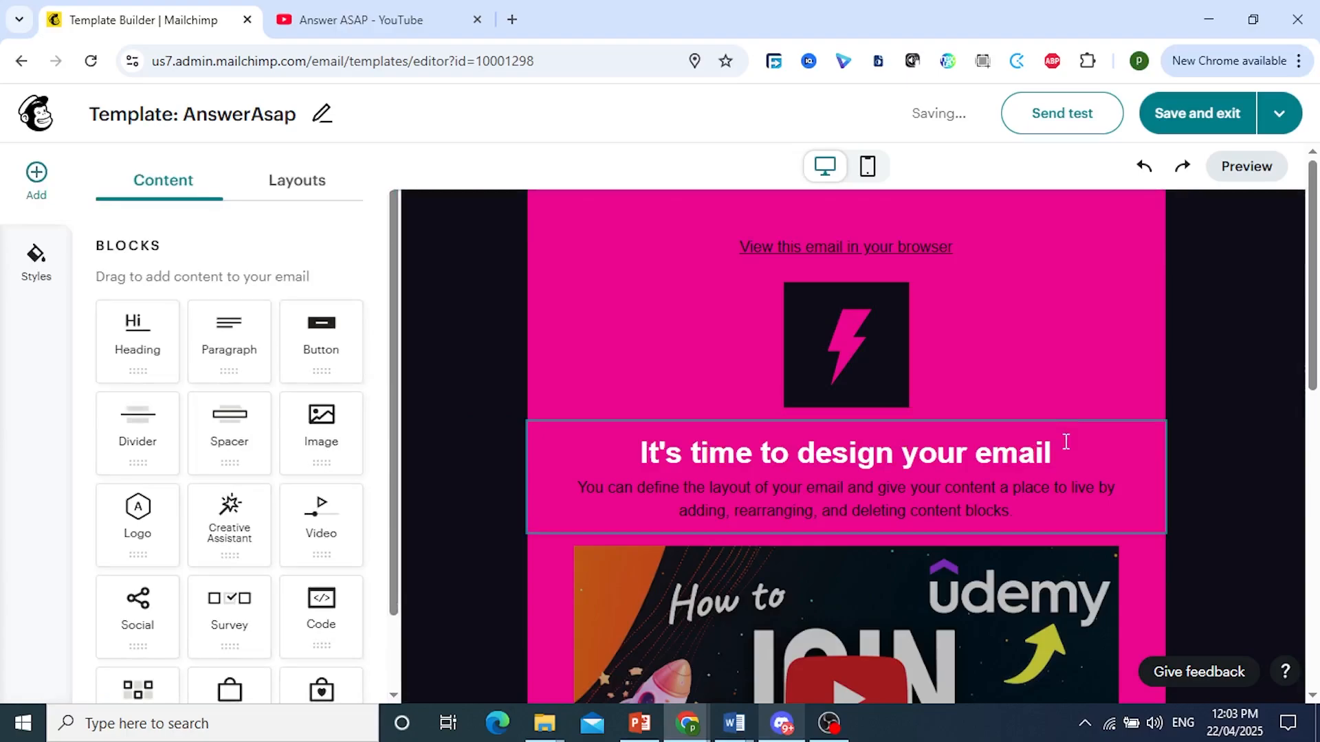
Save and exit the AnswerAsap template, and reopen it for editing from the saved templates
{"action": "left_click", "coordinate": [1215, 118]}
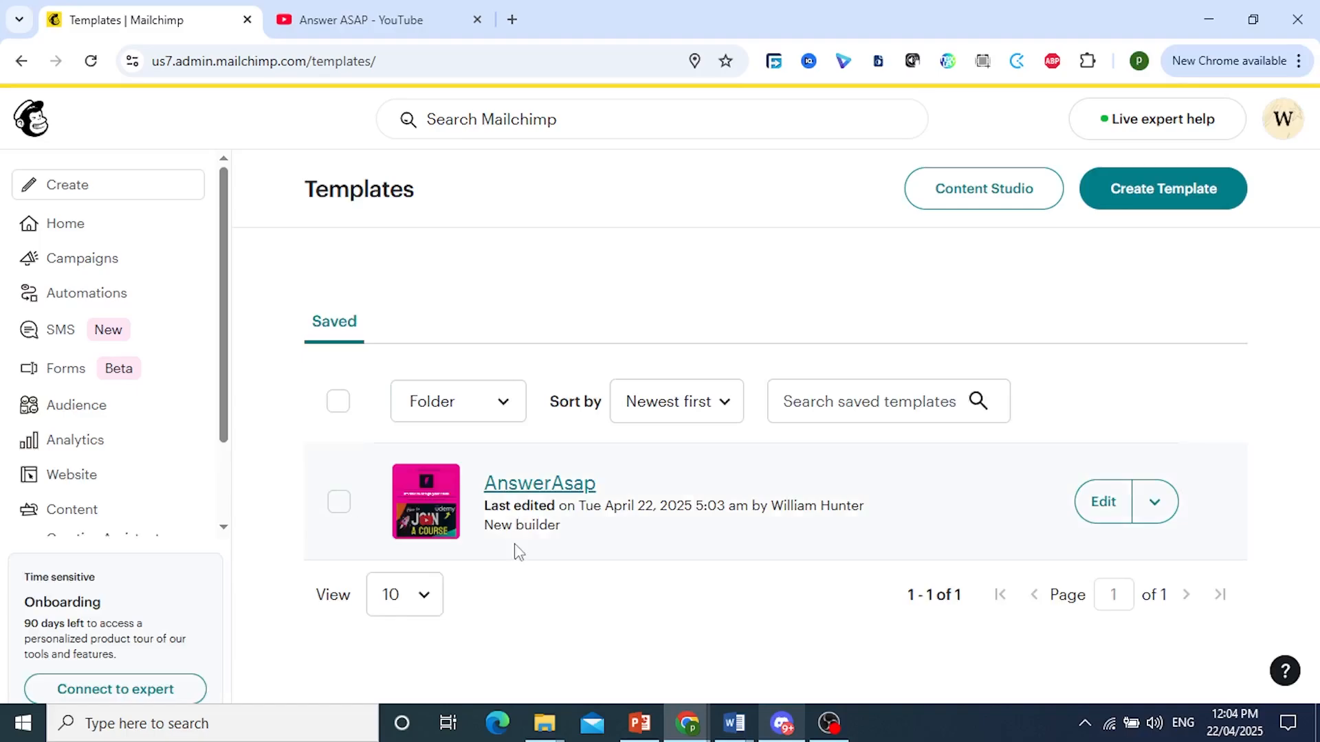
{"action": "left_click", "coordinate": [1103, 514]}
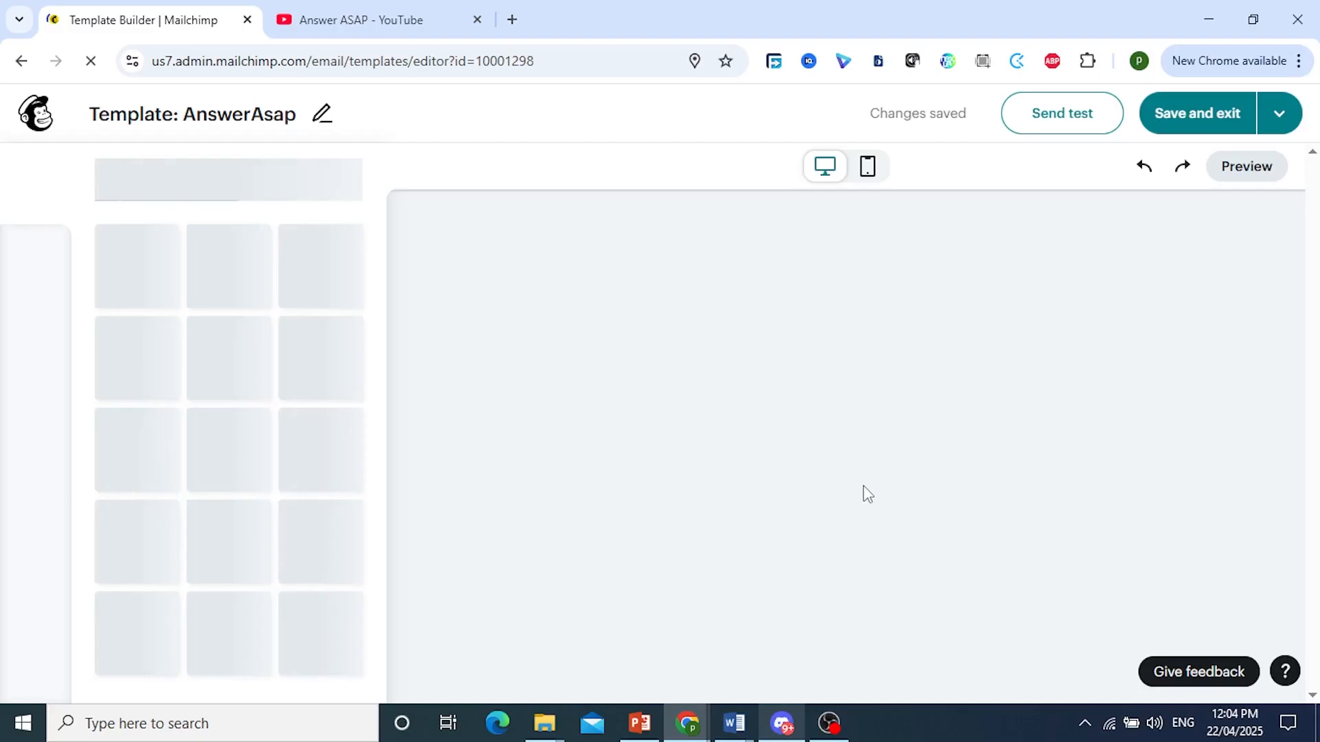
{"action": "scroll", "coordinate": [877, 397], "scroll_direction": "down", "scroll_amount": 3}
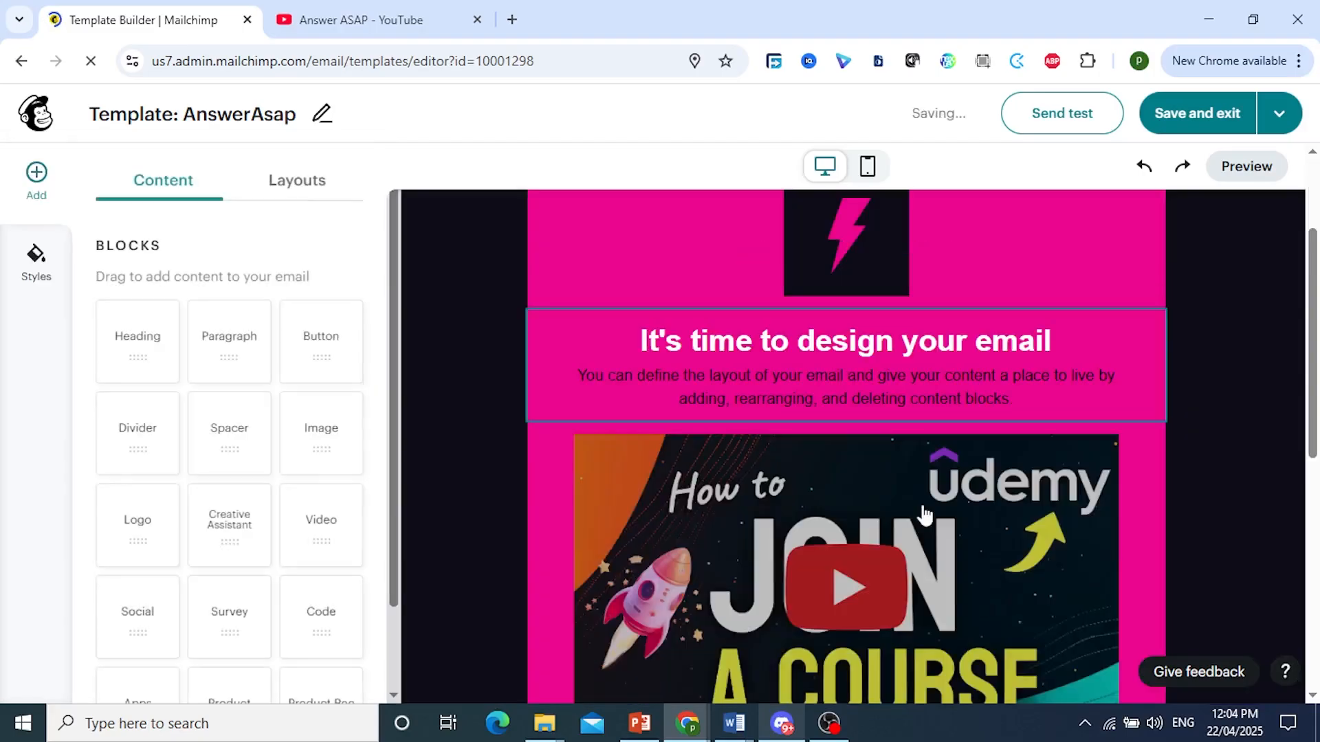
{"action": "left_click", "coordinate": [981, 727]}
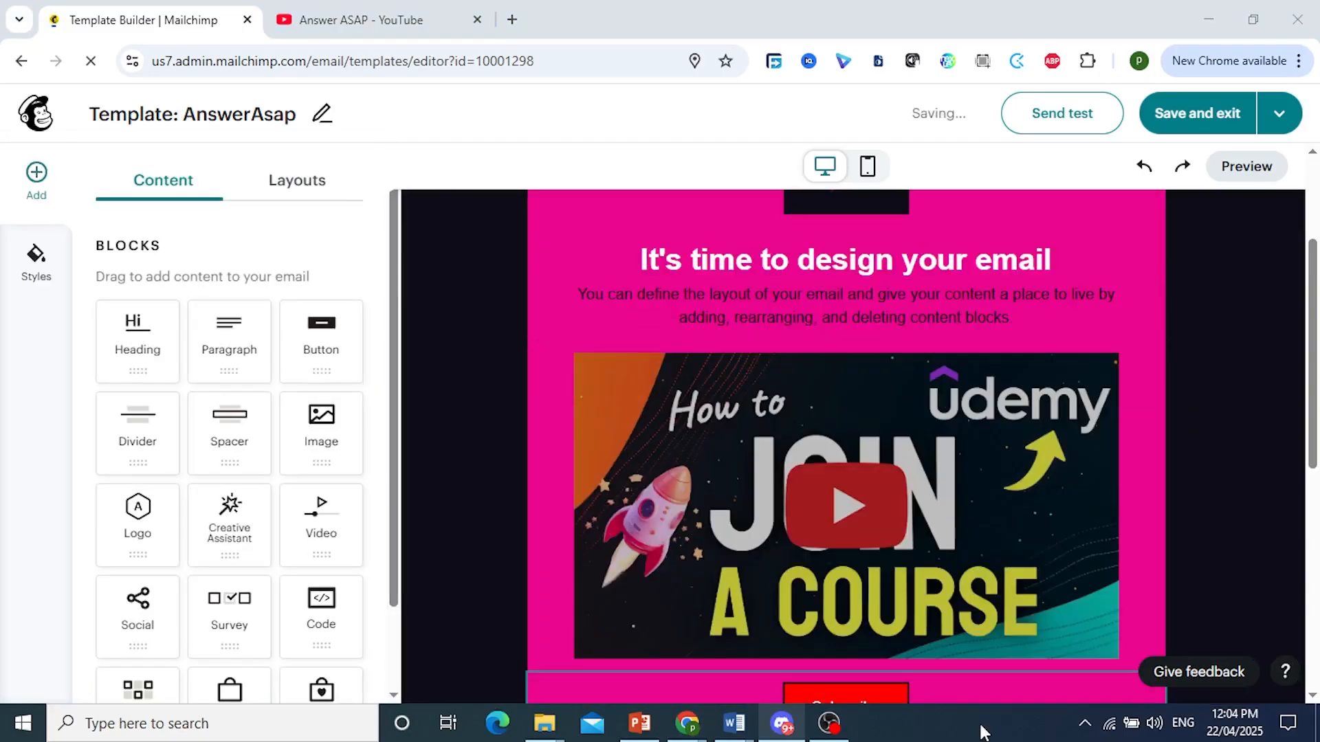